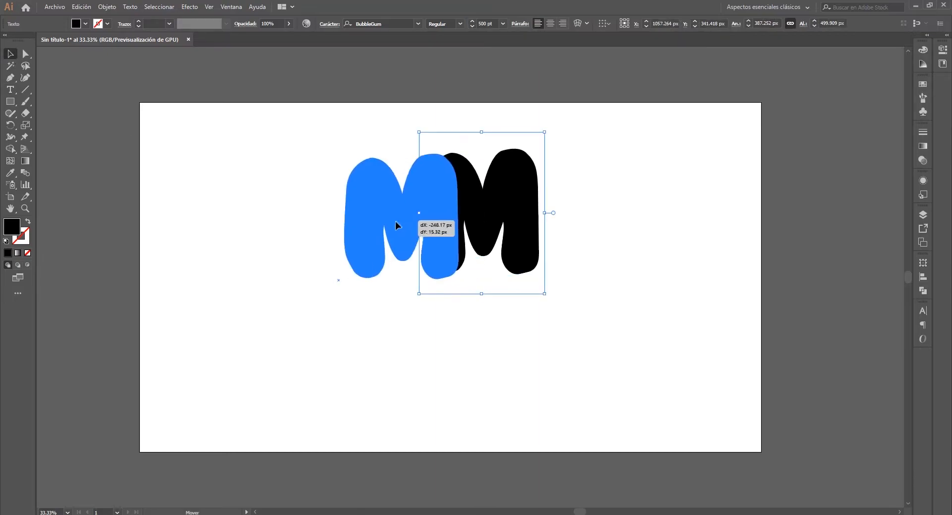
Add the letter C as separate 500 pt BubbleGum text and place it beside the M
left_click(10, 89)
left_click(513, 262)
type("C")
left_click(10, 53)
left_click_drag(540, 208, 486, 235)
Add a period as separate text and place it below the junction of the M and C
left_click(10, 89)
left_click(381, 365)
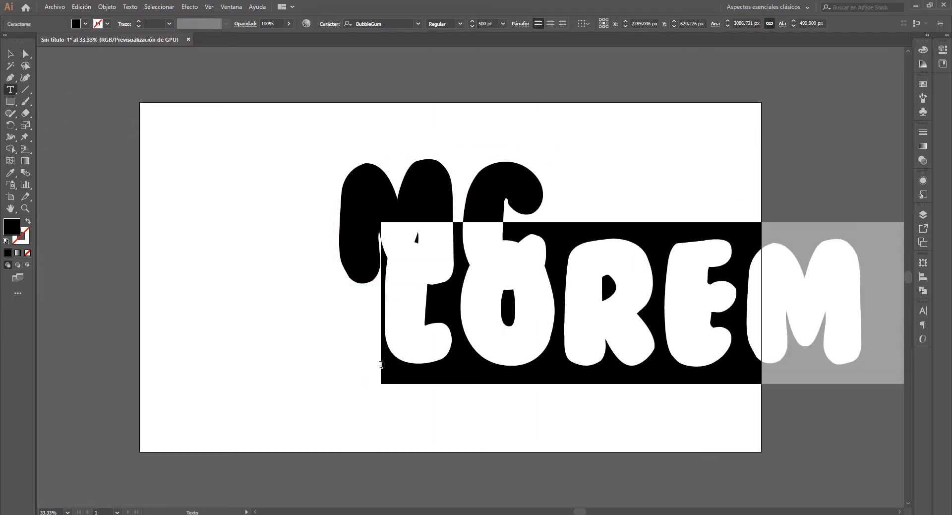
type(".")
left_click(10, 54)
left_click_drag(405, 349, 460, 334)
Fill the letter M with pink and the letter C with blue
left_click(410, 202)
left_click(7, 224)
mouse_move(844, 90)
left_mouse_down()
mouse_move(889, 92)
mouse_move(827, 84)
left_mouse_up()
left_click(483, 226)
left_click(859, 92)
Fill the period with green and move the C and the period so they overlap the M
left_click(459, 334)
left_click_drag(516, 275, 499, 267)
left_click_drag(463, 330, 458, 273)
left_click_drag(506, 186, 507, 190)
Set the opacity of the M, the C and the period to 75%
left_click(922, 160)
left_click(455, 277)
left_click(866, 143)
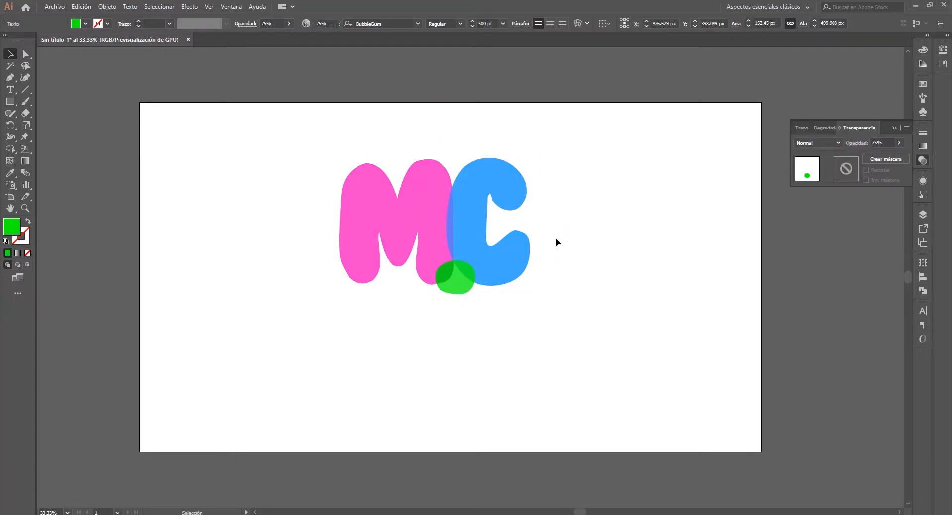
Set the opacity of the M, the C and the period to 100%
left_click(416, 218)
scroll(460, 218, "up", 2)
left_click(458, 219)
left_click(387, 213)
left_click(899, 143)
left_click_drag(888, 155, 898, 155)
left_click(569, 165)
left_click(899, 143)
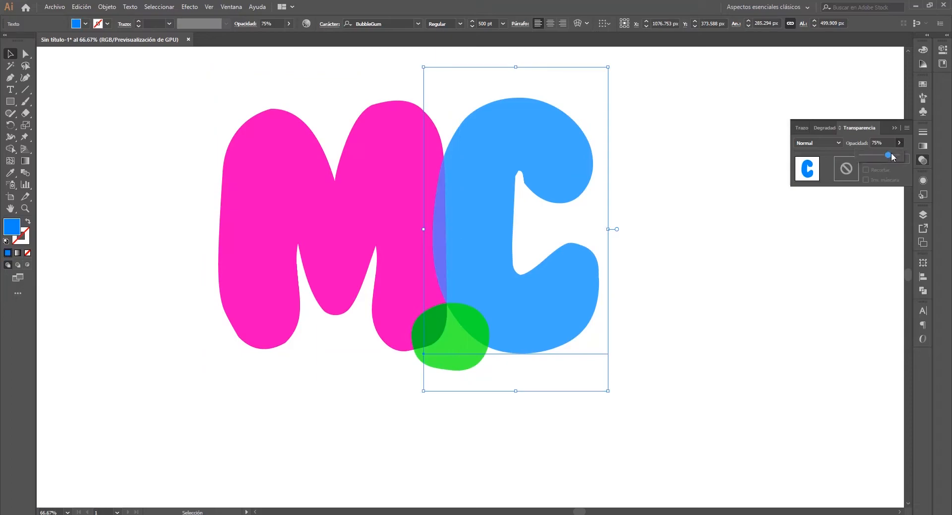
Intersect the M and C shapes and fill the resulting overlap sliver with cyan
left_click(922, 290)
left_click(843, 285)
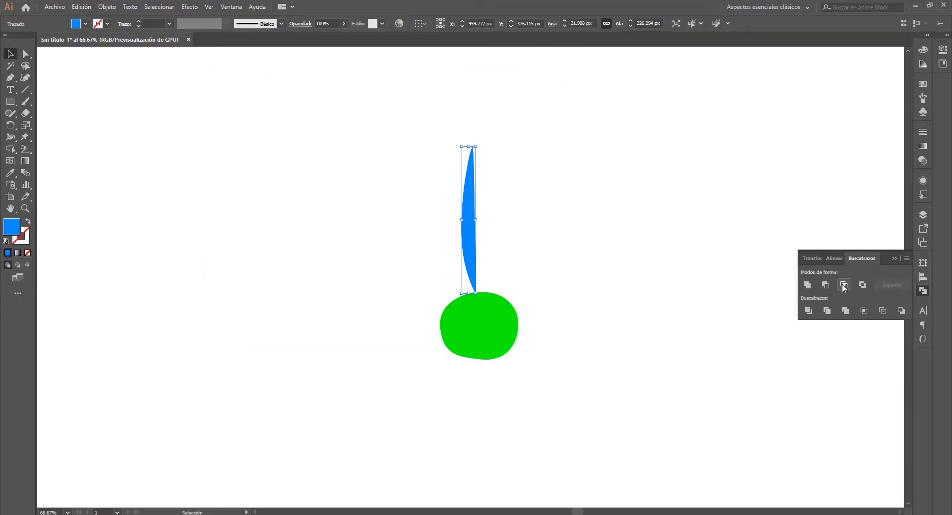
left_click(923, 64)
left_click(922, 51)
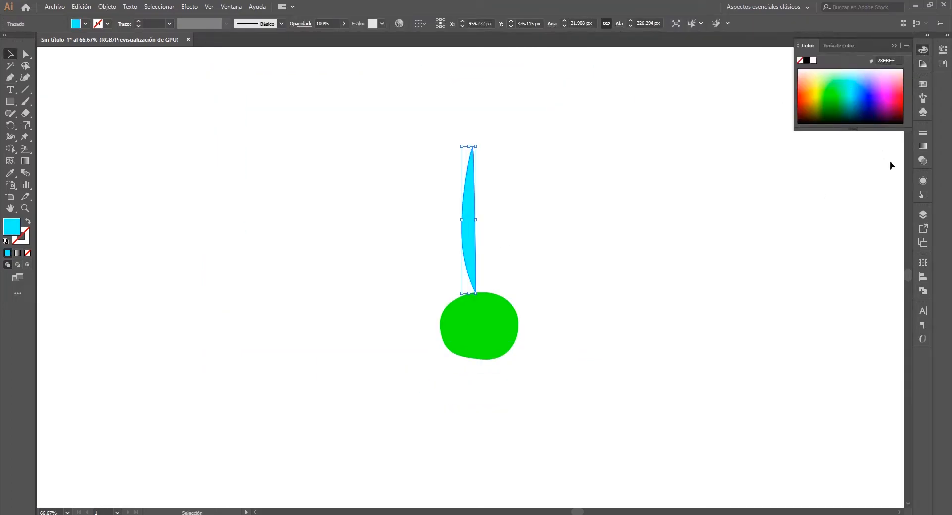
Show the hidden C and M groups and duplicate the blue C group in place
left_click(923, 215)
left_click(734, 267)
left_click(734, 277)
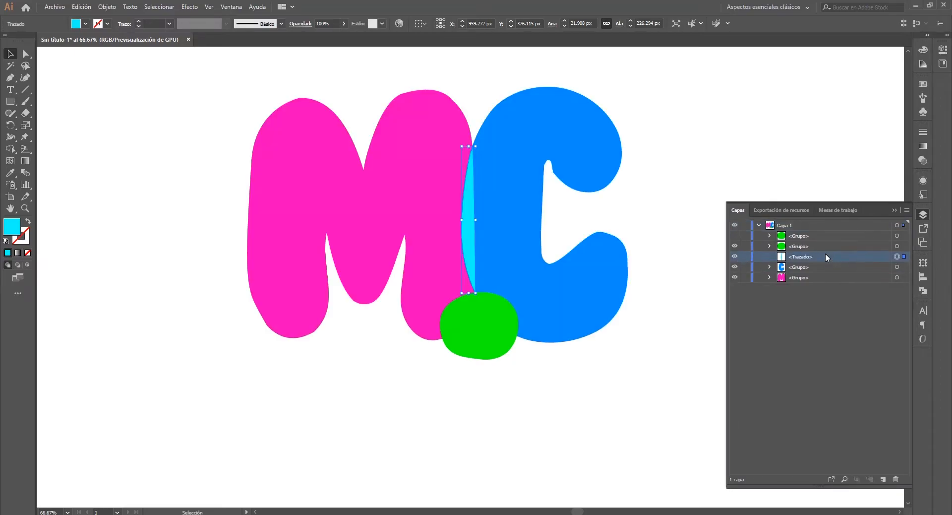
left_click(534, 299)
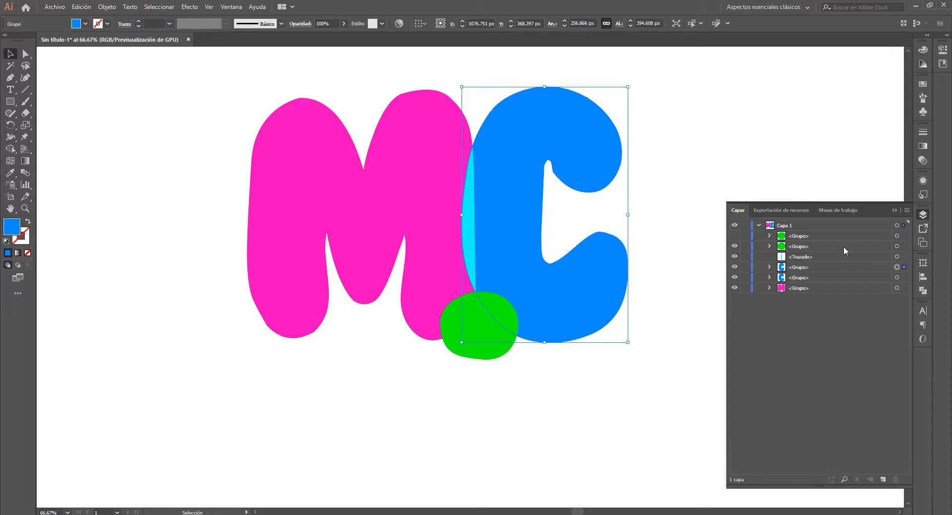
Show the hidden green period copy and intersect it with the duplicated C
left_click(897, 236)
left_click(734, 236)
left_click(897, 236)
left_click(897, 267, "shift")
left_click(923, 290)
left_click(844, 285)
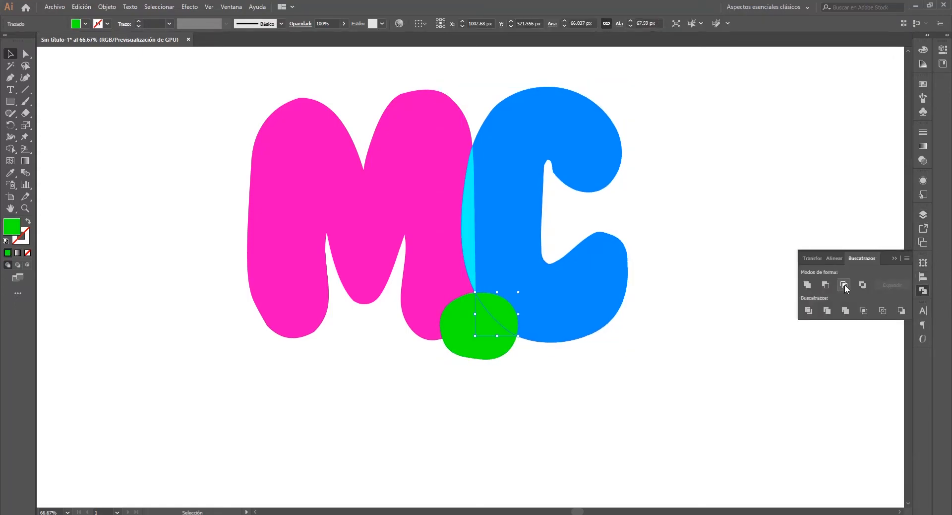
Fill the overlap between the period and the C with lime green
key("F7")
left_click(922, 49)
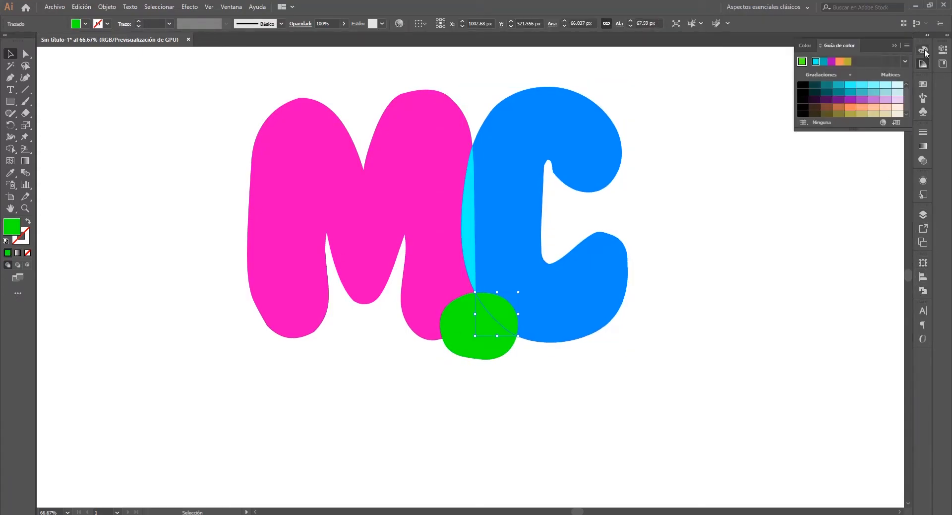
left_click(807, 45)
left_click(826, 88)
Intersect copies of the green period and the pink M to create their overlap shape
key("F7")
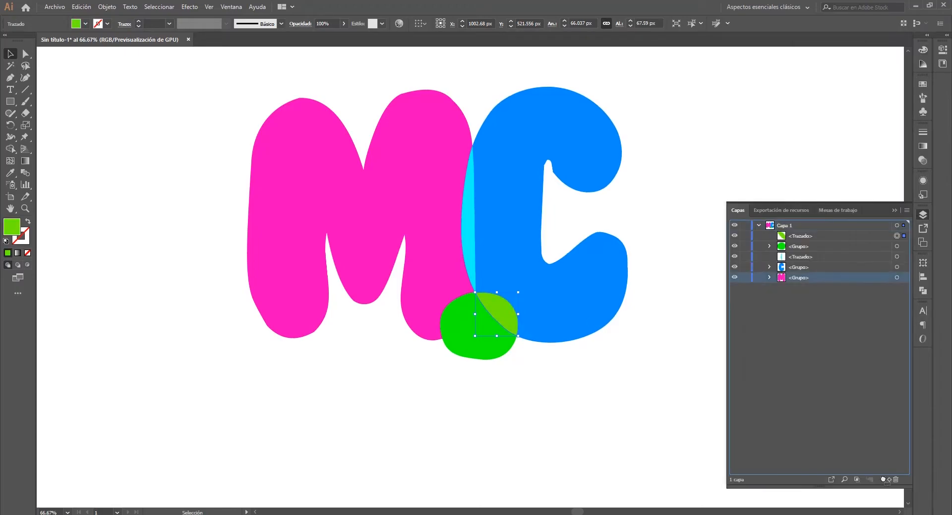
left_click(897, 246)
left_click(897, 288, "shift")
left_click(923, 290)
left_click(843, 282)
Fill the overlap between the period and the M with purple
key("F7")
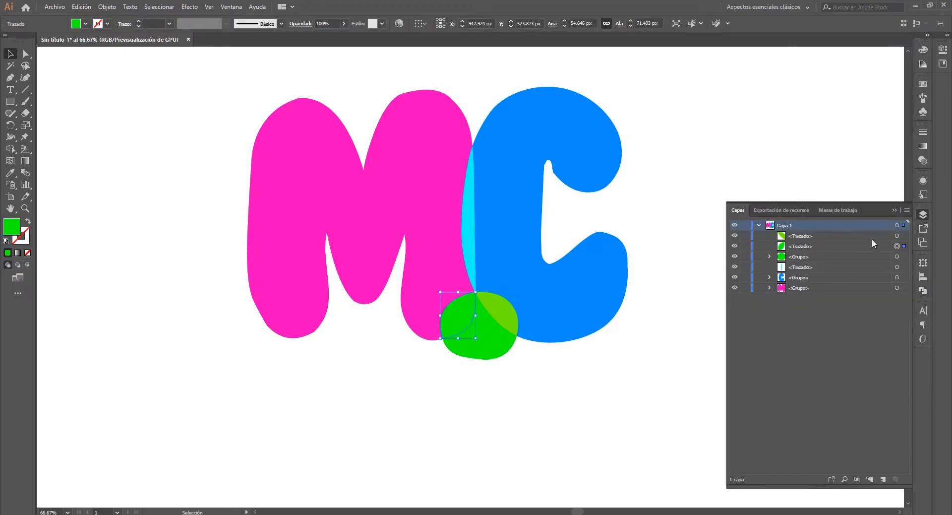
left_click(872, 237)
key("F6")
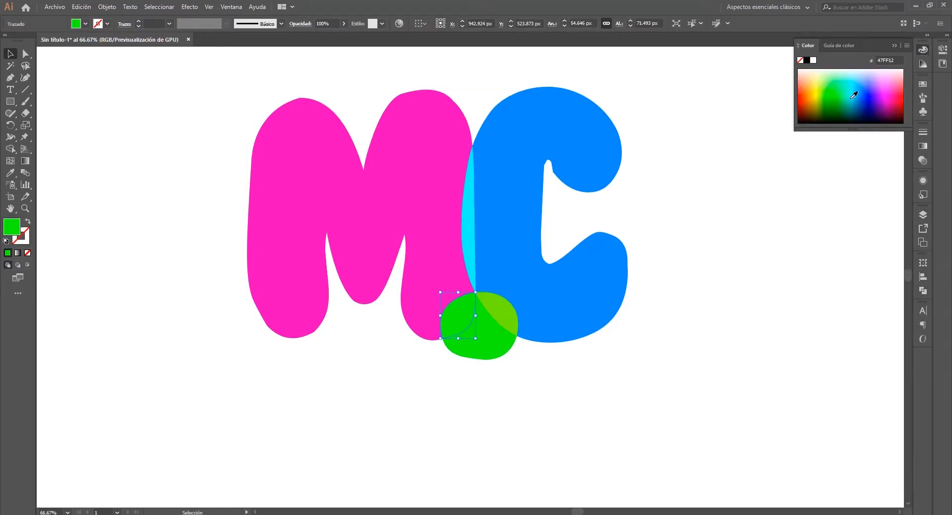
left_click(632, 169)
scroll(490, 230, "down", 1)
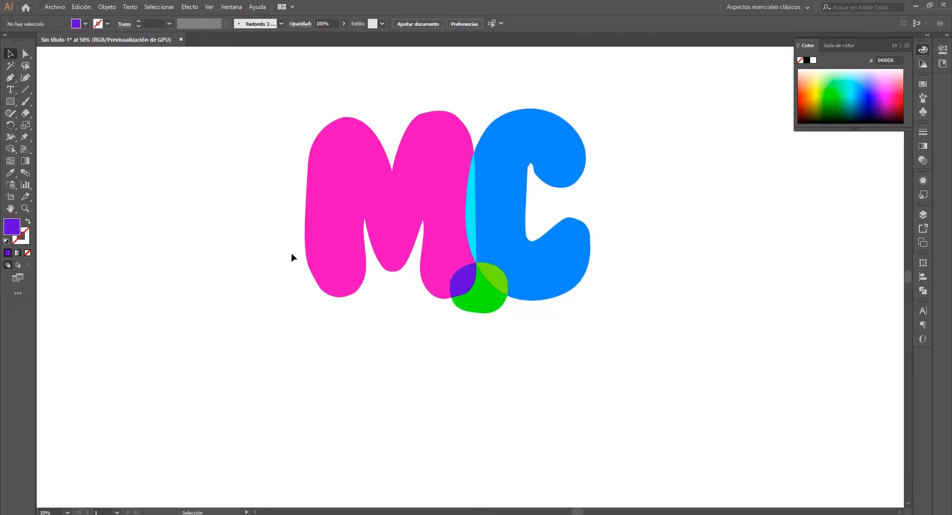
Add the text COLOR as a new text object below the MC letters
left_click(409, 476)
type("CO")
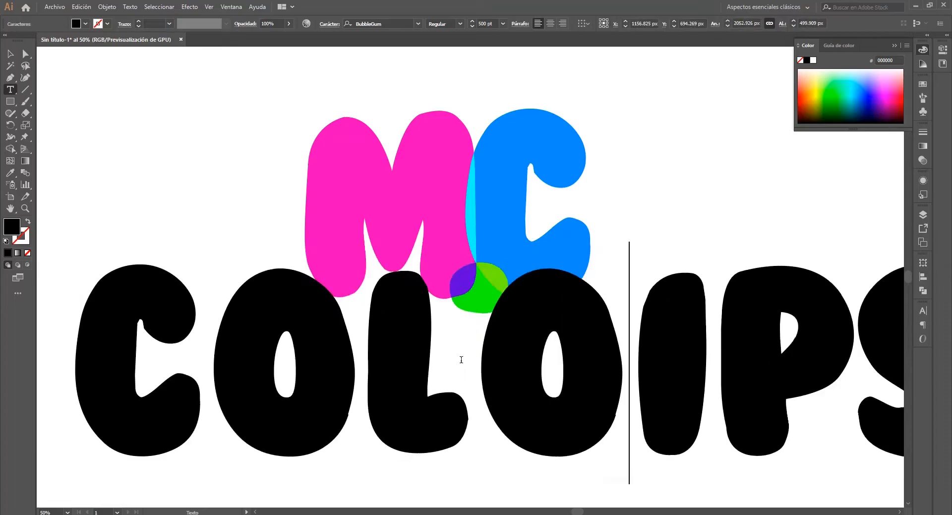
type("LOR")
Change the COLOR text's font to Brighly Crush Shine and scale it to 287.23 pt to fit directly beneath MC
key("ctrl+a")
left_click(384, 24)
scroll(386, 149, "down", 6)
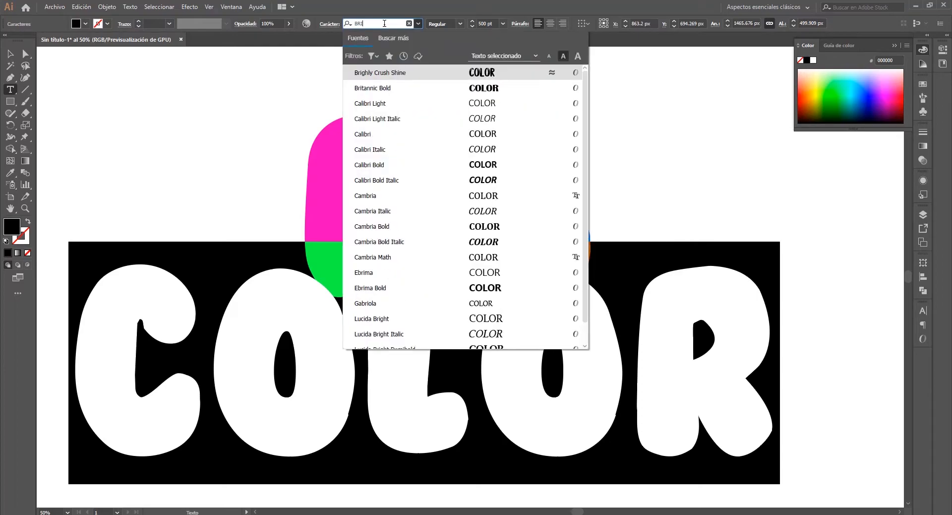
left_click(385, 79)
left_click_drag(663, 214, 378, 341)
left_click_drag(204, 398, 420, 353)
Colour the COLOR letters individually: C green, first O red, L and second O yellow-green, R orange
left_click(355, 364)
left_click_drag(303, 348, 600, 347)
left_click(842, 117)
left_click(893, 116)
left_click(460, 326)
left_click(814, 95)
left_click(577, 323)
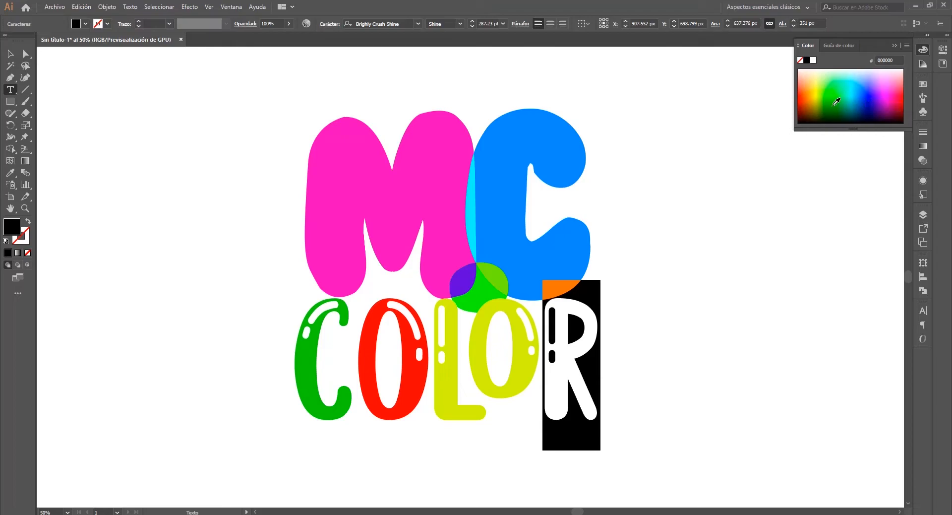
left_click(808, 92)
left_click(558, 356)
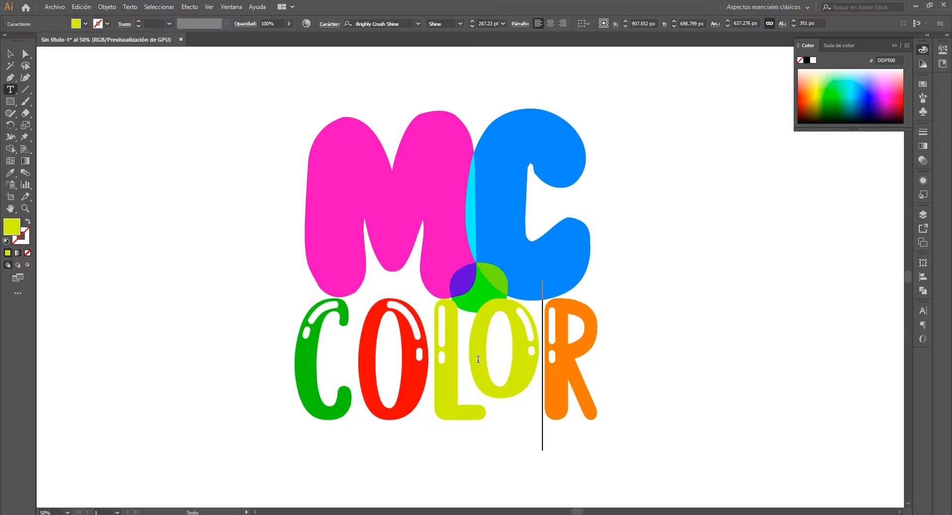
Convert the COLOR text to outlines
key("Escape")
left_click(130, 6)
left_click(159, 171)
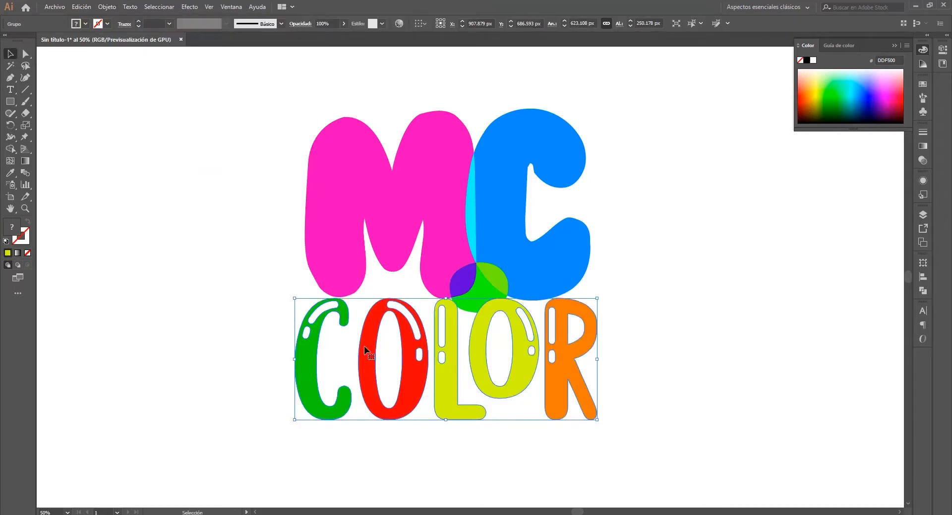
Expand the outlined COLOR group in the layer structure and examine which letters each compound path contains
left_click(922, 214)
left_click(769, 246)
left_click(897, 256)
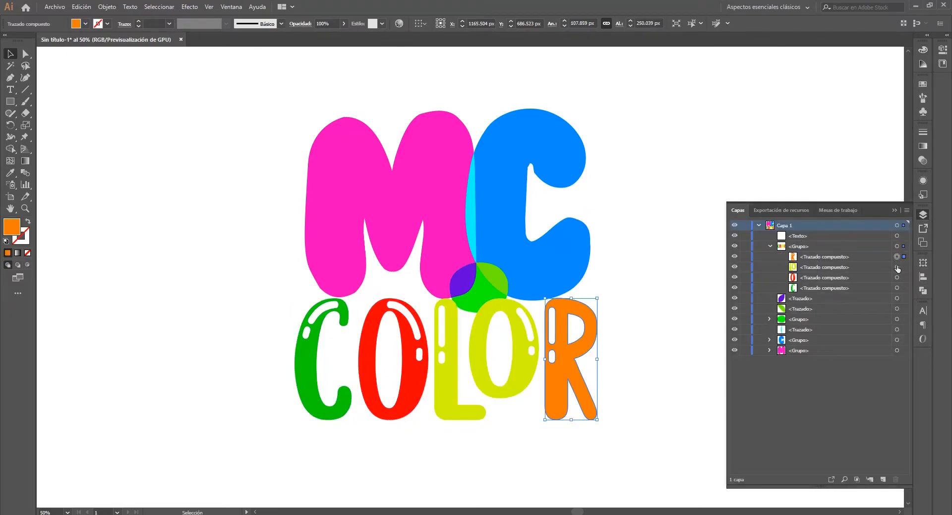
left_click(896, 267)
left_click(817, 268)
left_click(897, 278)
left_click(483, 366)
left_click(282, 347)
scroll(318, 342, "down", 1)
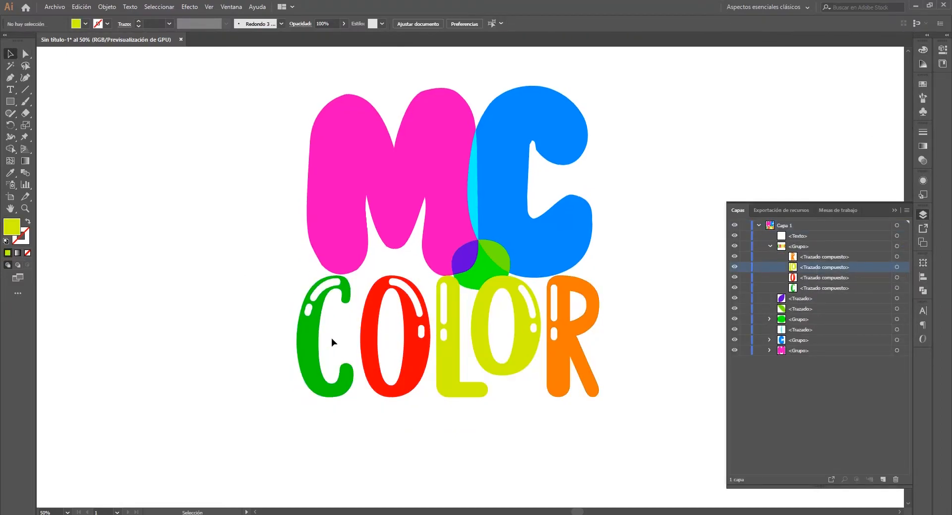
Duplicate the green period group and the yellow-green LO compound path in place, and select one copy of each
scroll(394, 345, "up", 1)
left_click_drag(511, 249, 554, 289)
left_click(896, 266)
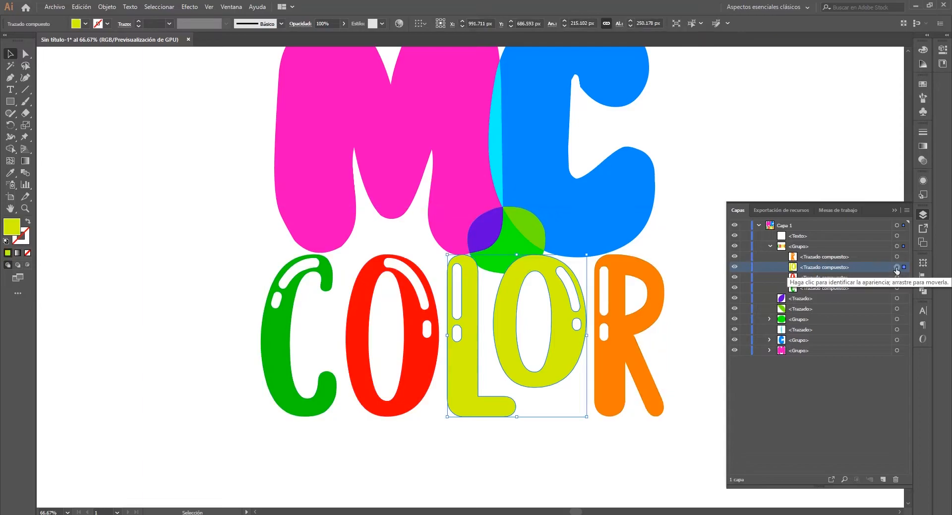
left_click(896, 319)
key("ctrl+c")
key("ctrl+f")
left_click(896, 267, "shift")
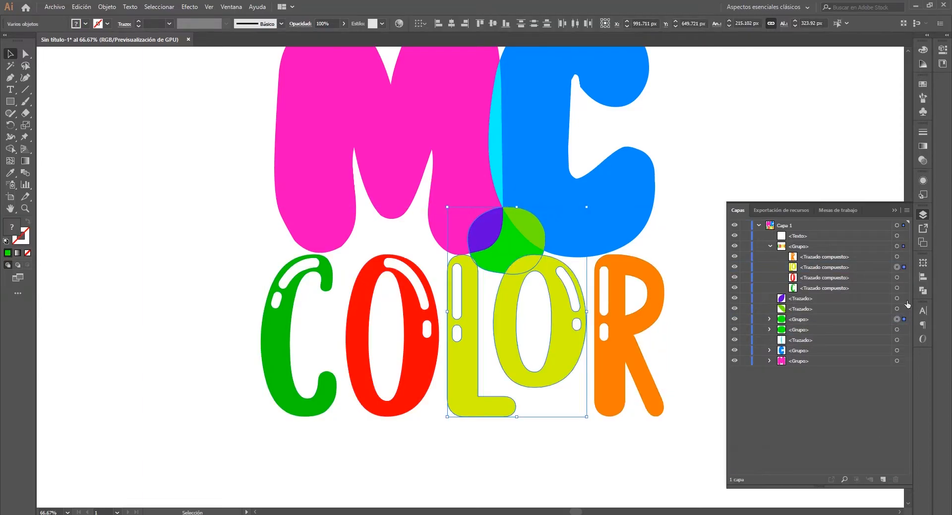
left_click(922, 276)
left_click(923, 215)
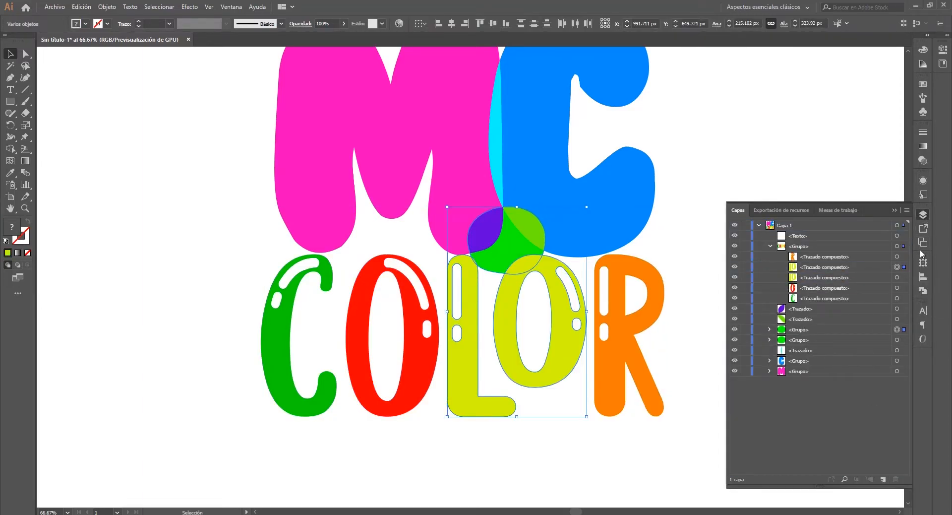
Intersect the period copy with the LO copy and fill the resulting overlap with light orange
left_click(922, 290)
left_click(843, 284)
left_click(922, 50)
left_click(853, 101)
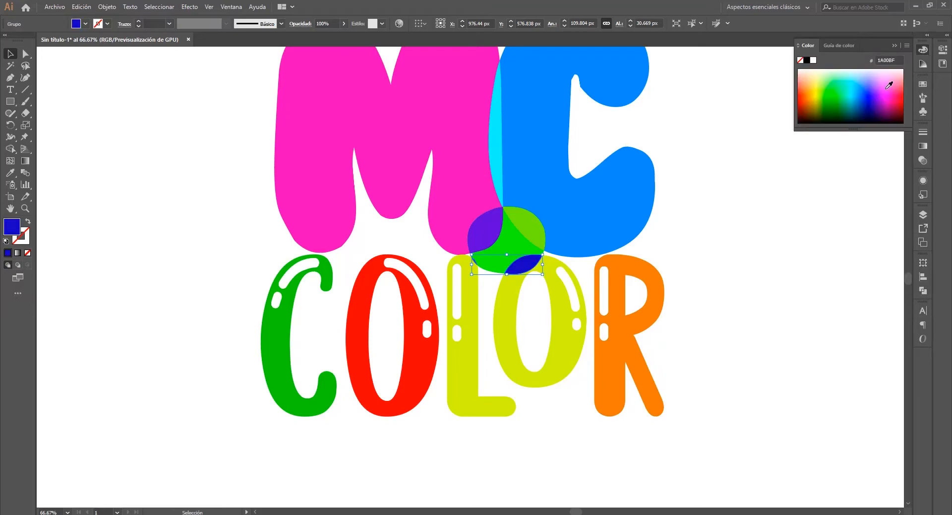
left_click(656, 254)
scroll(461, 301, "up", 2)
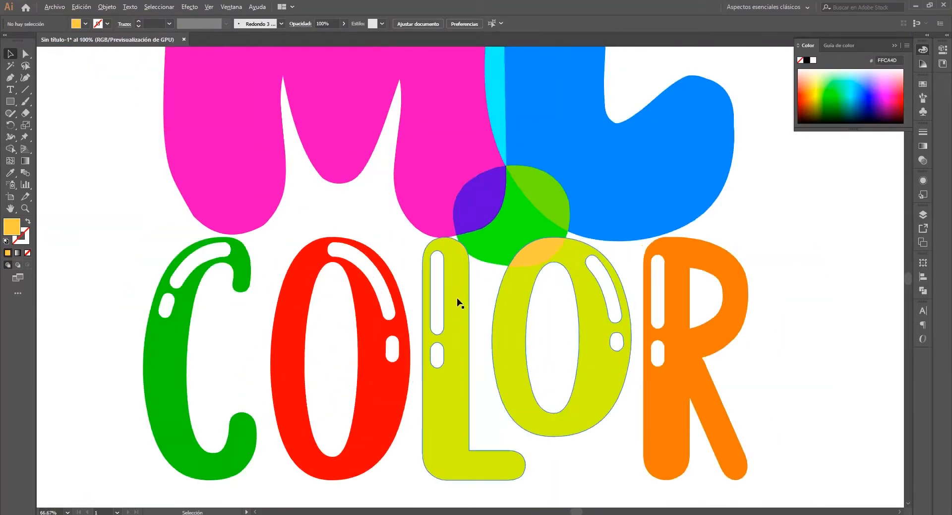
scroll(506, 319, "down", 3)
scroll(358, 148, "up", 2)
scroll(359, 146, "down", 1)
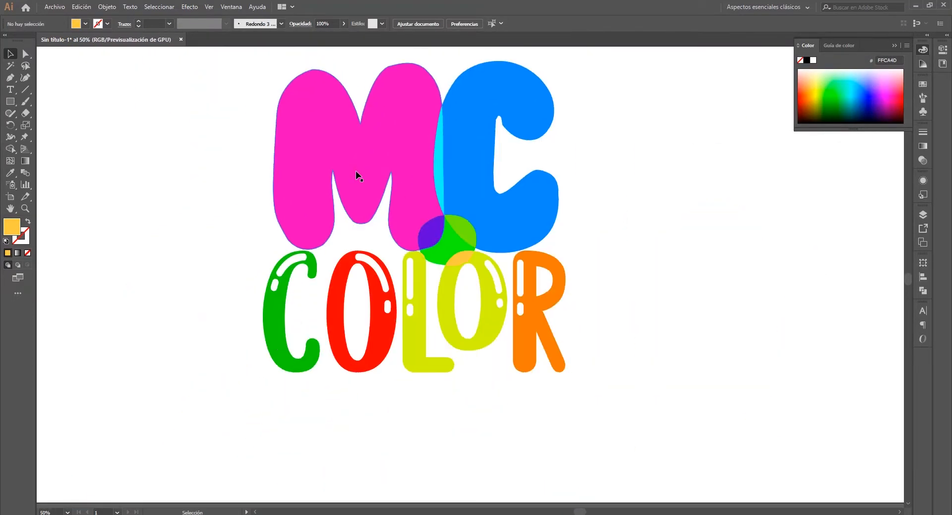
scroll(355, 170, "up", 1)
scroll(335, 202, "down", 1)
Draw an upright ellipse about 190 by 244 px in the empty area beside the M and fill it with red
left_click_drag(166, 133, 261, 252)
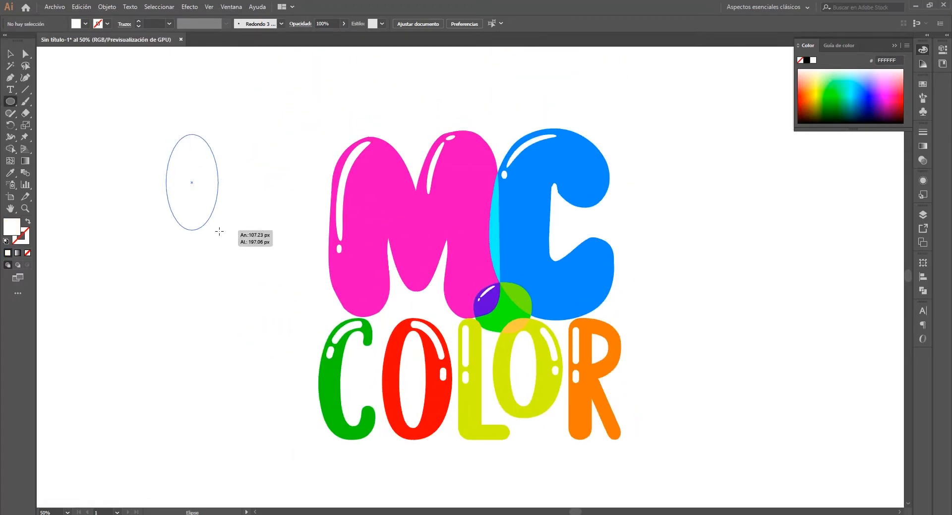
scroll(160, 165, "up", 2)
left_click(801, 100)
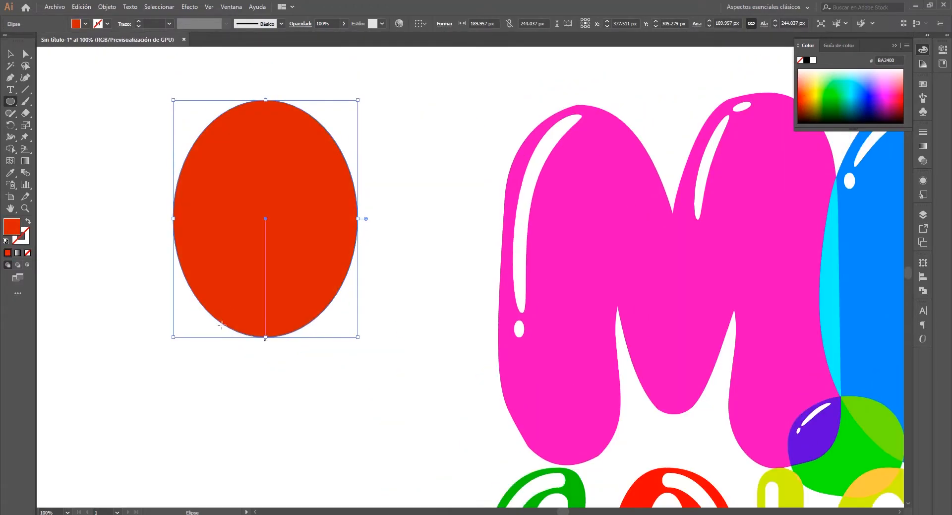
Draw a small scalloped balloon knot at the base of the red ellipse with the Pen tool
key("p")
scroll(238, 328, "up", 3)
scroll(244, 330, "down", 1)
left_click(267, 330)
left_click(307, 330)
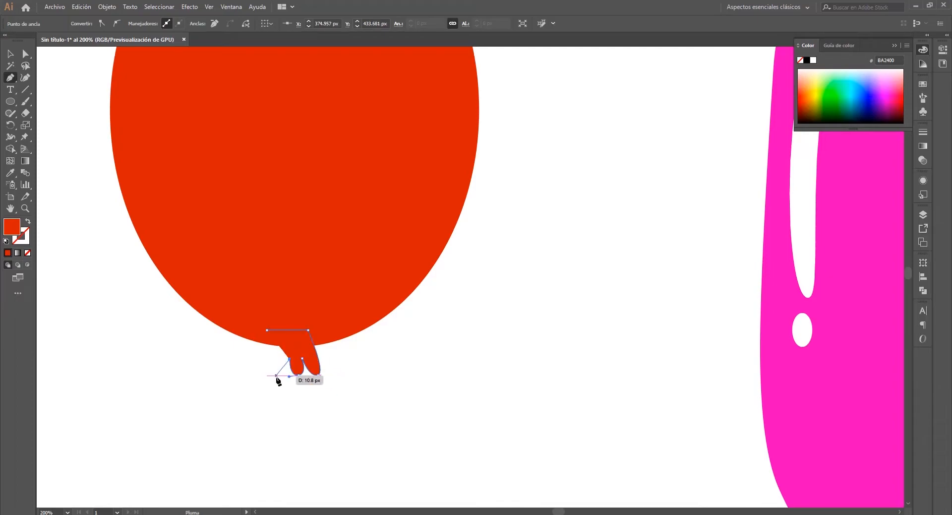
scroll(234, 263, "down", 1)
Unite the red ellipse and its knot into a single balloon shape
left_click(10, 54)
left_click_drag(161, 74, 347, 367)
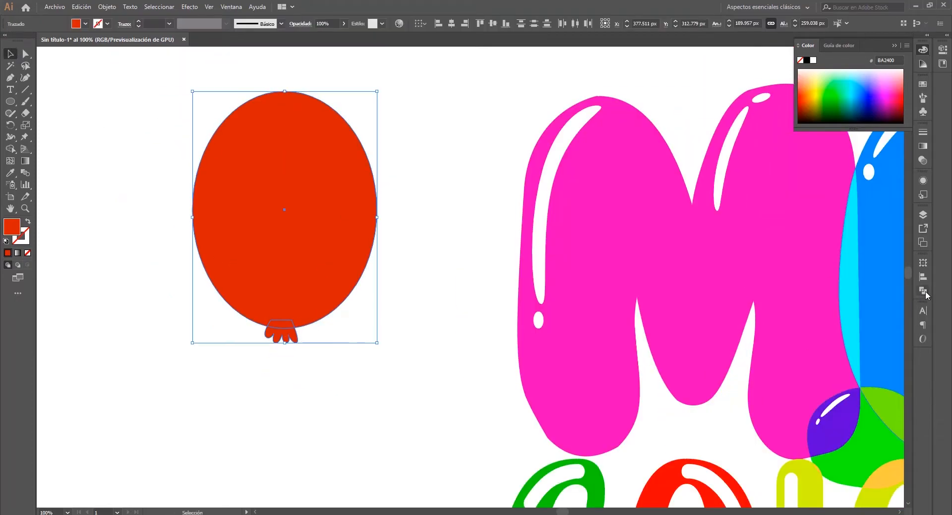
left_click(923, 290)
left_click(807, 284)
left_click(436, 288)
Copy the M's curved white highlight and small oval highlight onto the upper part of the red balloon
left_click_drag(730, 147, 230, 170, "alt")
left_click(765, 99)
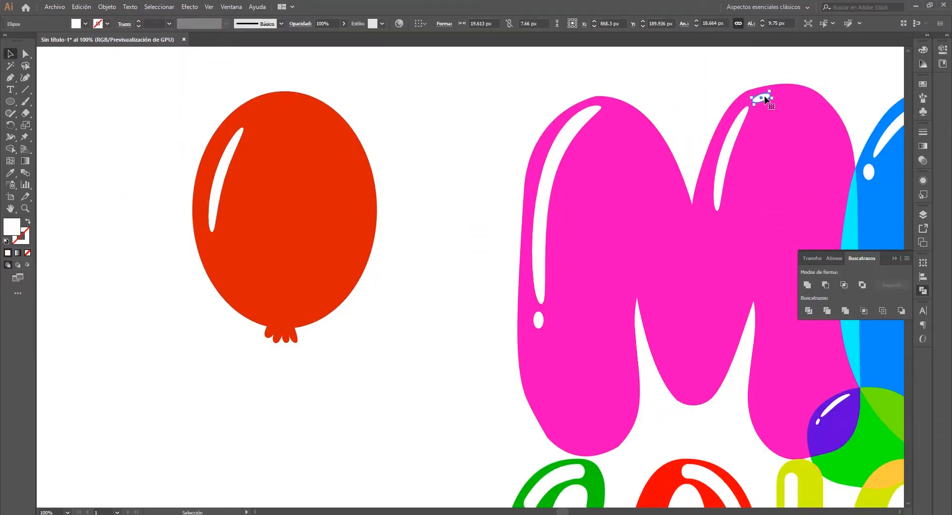
left_click_drag(263, 115, 263, 115, "alt")
Draw a straight line about 226 px long down from the balloon's knot and give it a black 1 pt calligraphic brush stroke
key("ctrl+minus")
left_click(29, 94)
left_click_drag(303, 266, 298, 412)
left_click(139, 20)
left_click(281, 24)
Bend the balloon string into an S-curve and move it behind the red balloon in the stacking order
key("p")
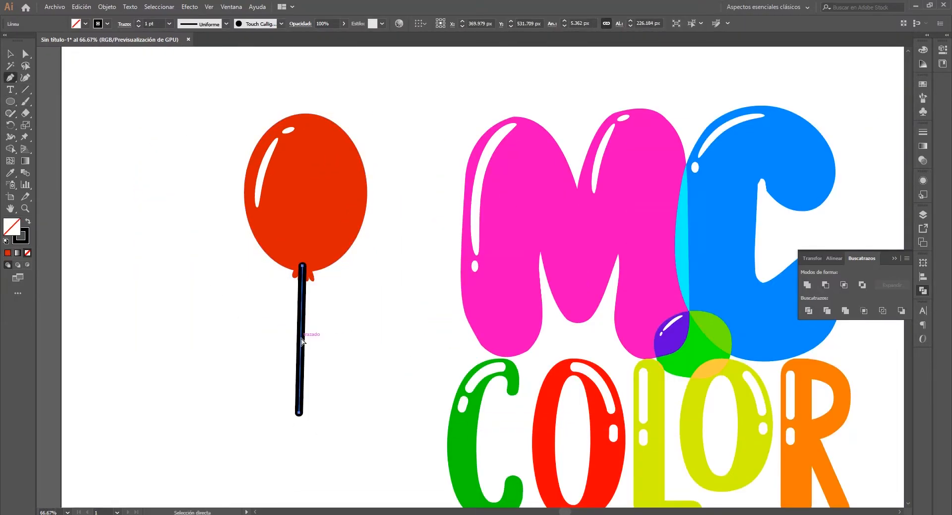
left_click_drag(301, 339, 322, 315)
left_click(923, 215)
left_click_drag(823, 236, 824, 272)
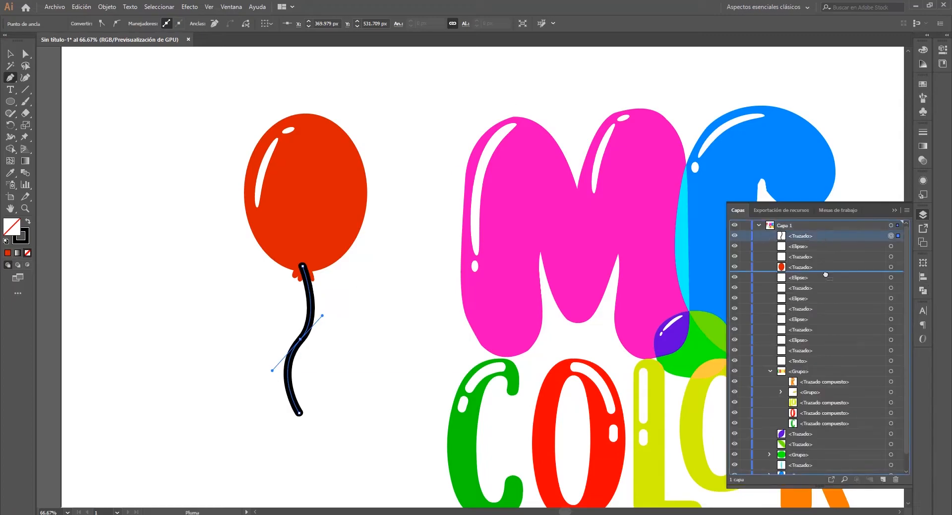
Group the balloon, its highlights and its string
left_click(10, 54)
left_click_drag(213, 95, 391, 431)
right_click(322, 222)
left_click(351, 283)
Scale down the balloon group and place it tilted beside the upper end of the C
scroll(337, 190, "down", 2)
left_click_drag(290, 152, 308, 195, "alt")
left_click_drag(322, 208, 644, 190)
scroll(613, 193, "up", 2)
Set the balloon string's stroke to 0.5 pt, tilt the balloon further and move it closer to the C
left_click(891, 277)
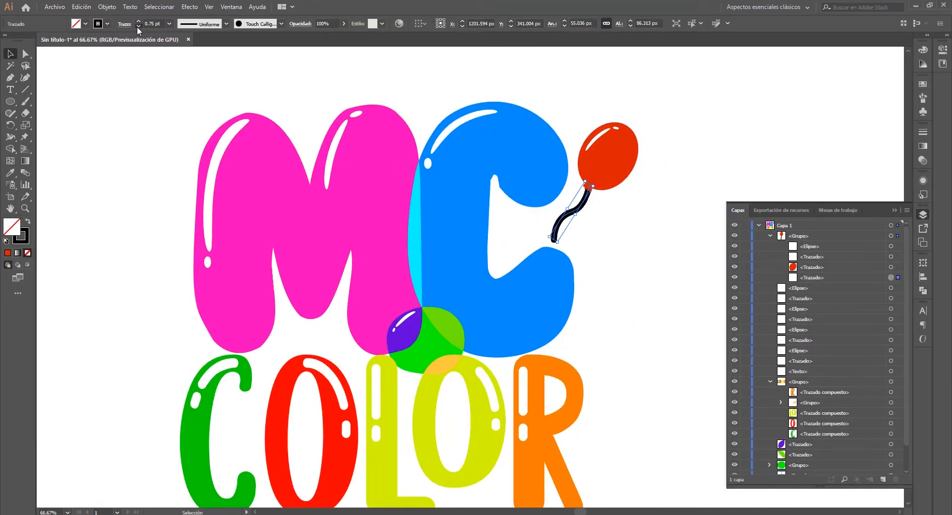
scroll(566, 218, "up", 2)
left_click_drag(629, 146, 648, 171)
left_click_drag(589, 210, 566, 193)
left_click(542, 217)
scroll(543, 217, "down", 3)
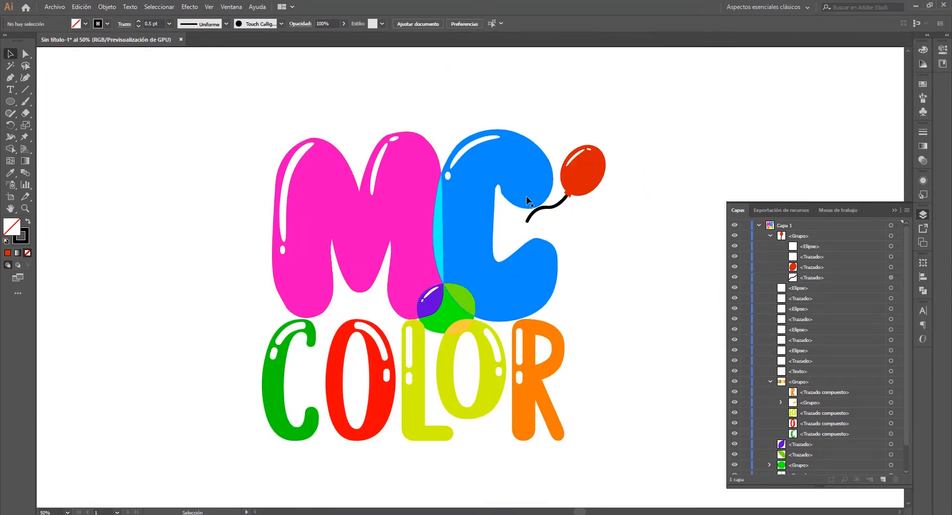
Duplicate the balloon group twice, placing one tilted copy above the original and another turned sideways below it
left_click(770, 236)
left_click(844, 237)
left_click_drag(844, 238, 883, 478)
left_click_drag(585, 174, 578, 145)
left_click_drag(601, 192, 618, 159)
left_click_drag(558, 130, 568, 134)
left_click(593, 202)
left_click_drag(798, 235, 883, 479)
left_click_drag(566, 134, 613, 273)
left_click_drag(597, 253, 598, 236)
Extend the lowest balloon's string and adjust its curve handles to bend it into a smooth wave
left_click(769, 235)
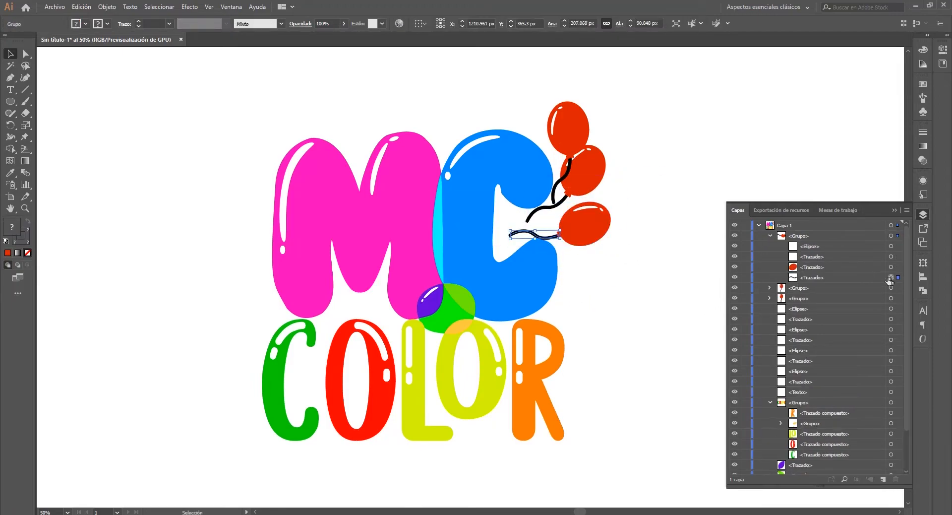
left_click(891, 277)
key("p")
key("ctrl+plus")
key("ctrl+plus")
key("ctrl+plus")
key("ctrl+plus")
left_click(509, 233)
left_click_drag(409, 233, 412, 265)
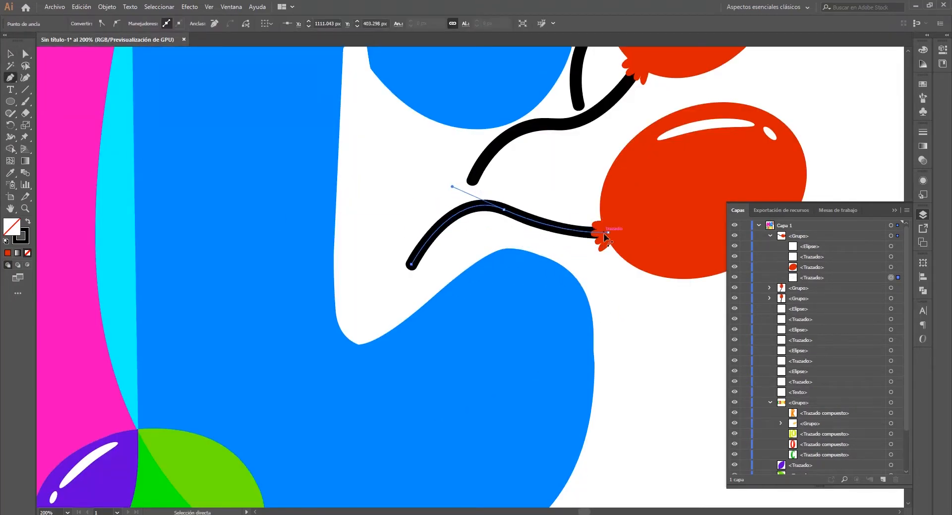
left_click_drag(608, 232, 551, 258)
left_click_drag(448, 228, 462, 218)
Move the top balloon beside the green C, and turn the lowest balloon upright beside the R of COLOR
key("v")
key("ctrl+minus")
key("ctrl+minus")
key("ctrl+minus")
key("ctrl+minus")
key("ctrl+minus")
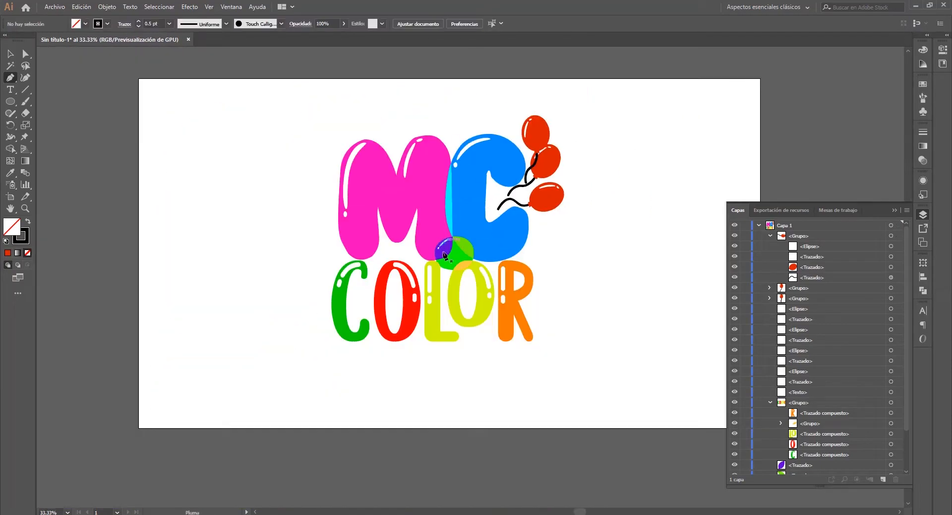
left_click_drag(558, 106, 337, 273)
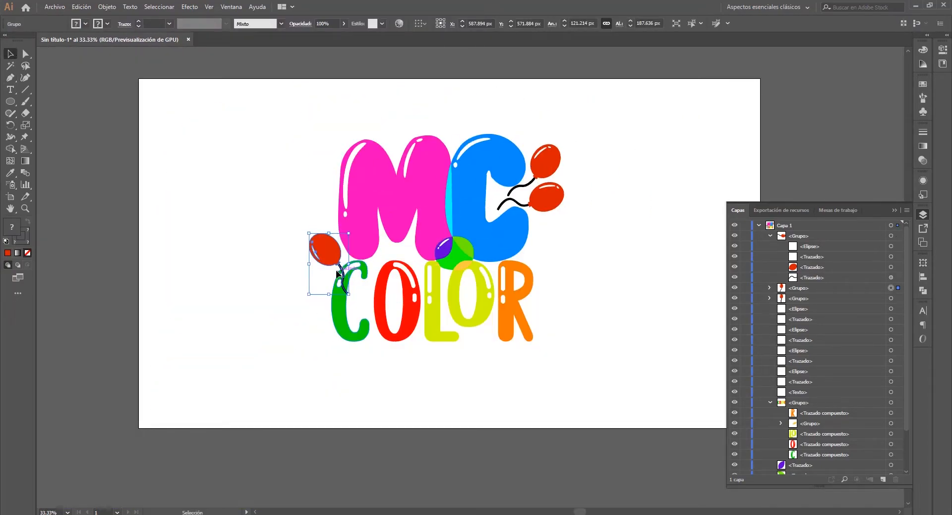
left_click_drag(544, 259, 545, 260)
left_click_drag(569, 236, 551, 217)
left_click_drag(547, 243, 548, 253)
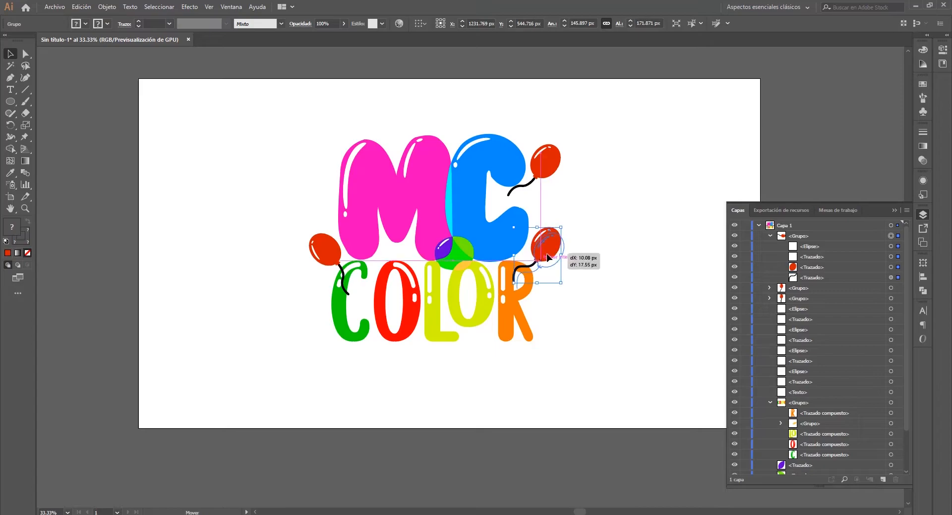
Place the other two balloons above and to the right of the one beside the R, forming an overlapping cluster
left_click_drag(545, 172, 547, 233)
left_click_drag(566, 201, 556, 193)
left_click_drag(543, 226, 548, 231)
left_click(326, 249)
left_click_drag(306, 230, 582, 244)
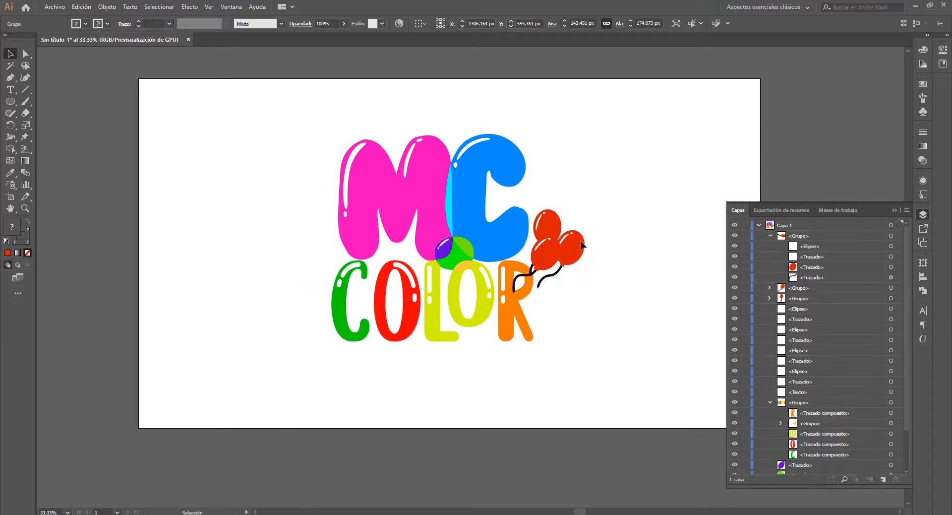
scroll(547, 290, "up", 3)
key("a")
left_click(587, 263)
left_click(562, 233)
left_click_drag(589, 210, 553, 185)
left_click_drag(548, 235, 556, 257)
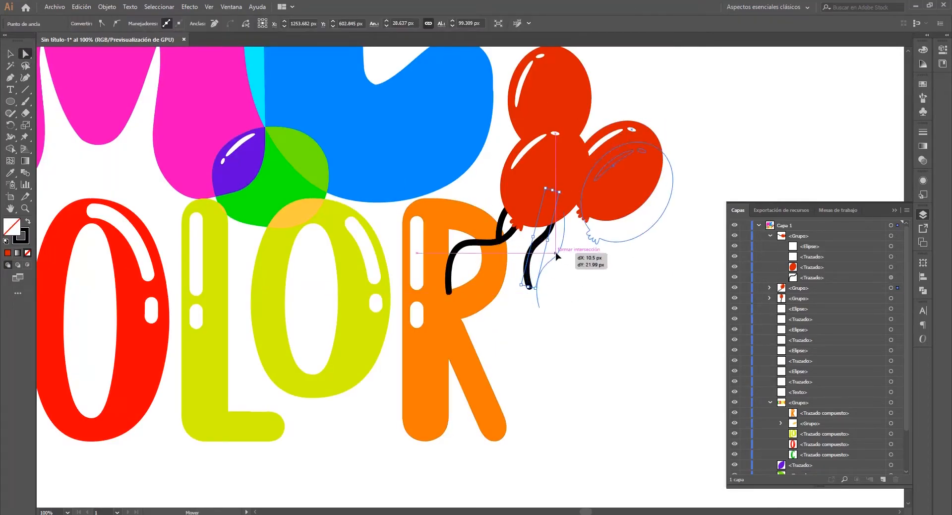
key("ctrl+z")
left_click(549, 233)
Move the right balloon's string under its knot and reshape it into an S-curve
key("v")
left_click(573, 206)
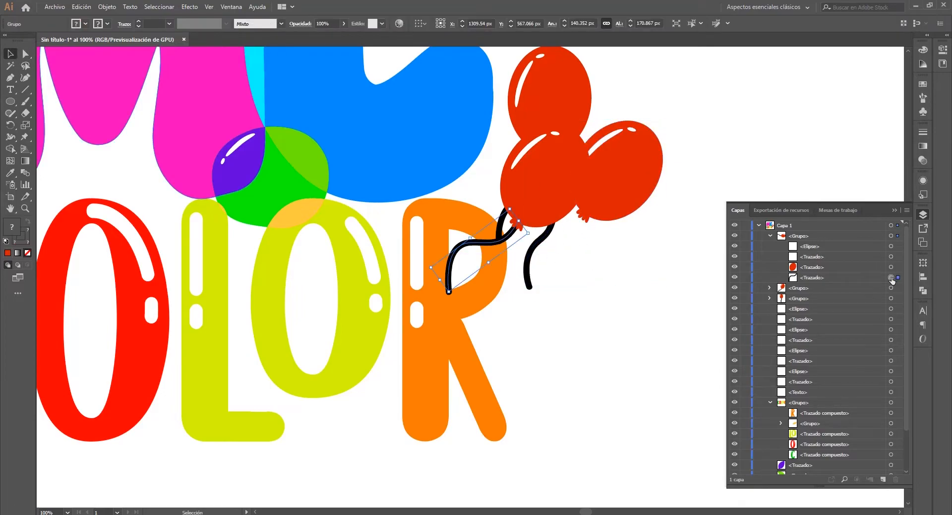
left_click(770, 288)
left_click(890, 329)
key("a")
left_click_drag(540, 238, 568, 261)
key("p")
left_click(569, 261, "ctrl")
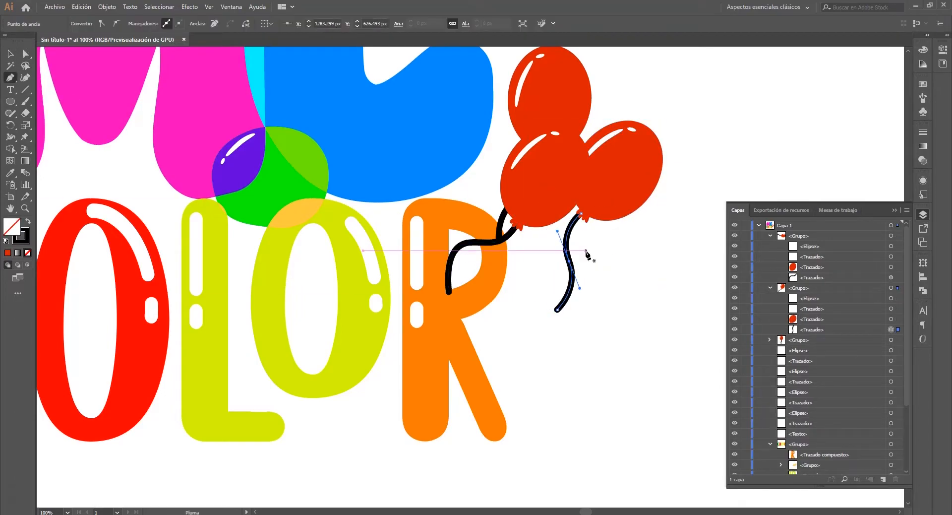
Attach the front balloon's string to its knot and reshape it into a wavy curve hanging downward
left_click(891, 277)
left_click_drag(474, 242, 511, 263)
left_click_drag(569, 248, 518, 222)
key("p")
mouse_move(514, 276)
left_mouse_down()
mouse_move(543, 278)
mouse_move(532, 274)
left_mouse_up()
left_click(523, 228, "ctrl")
left_click(10, 53)
left_click(890, 277)
left_click(559, 266)
Reposition and bend the top balloon's string so it hangs behind the front balloon between the other two strings
left_click(500, 229)
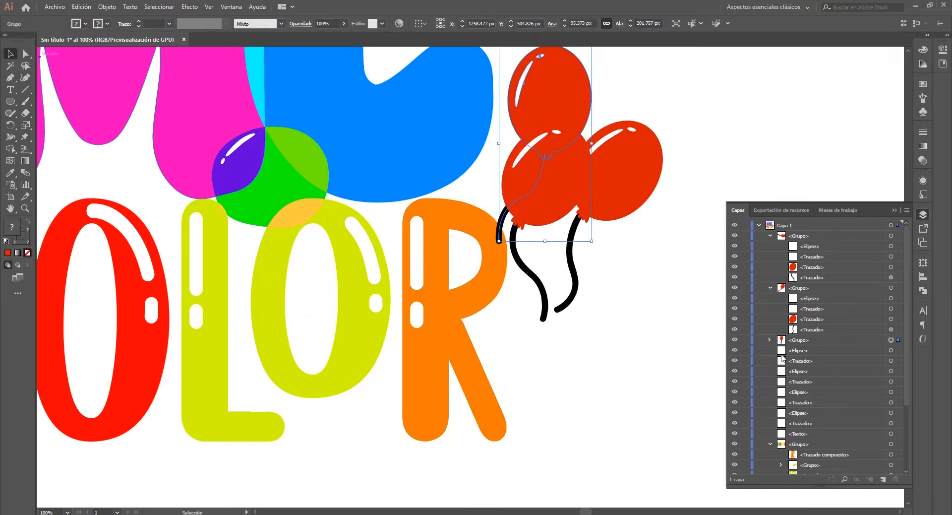
left_click(504, 223, "ctrl")
left_click_drag(566, 218, 556, 218)
key("p")
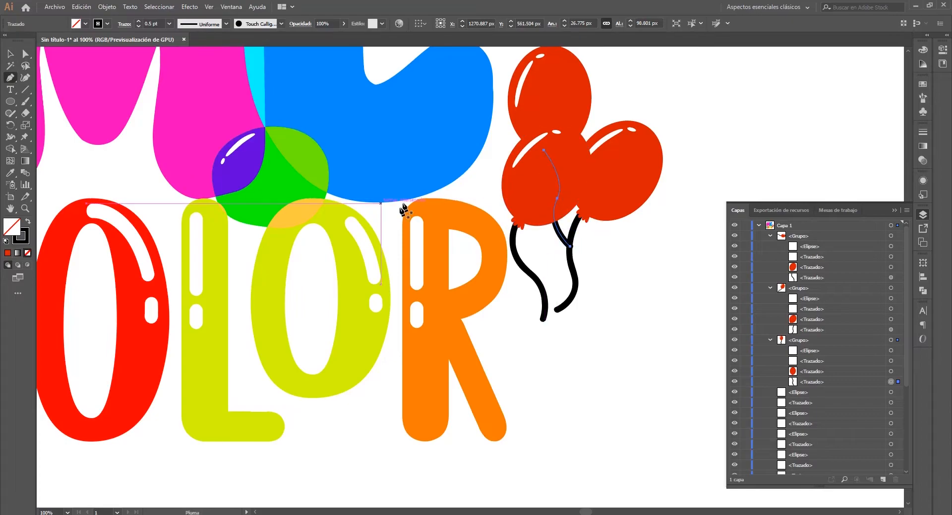
left_click(570, 257, "ctrl")
left_click_drag(575, 256, 551, 257)
left_click(538, 243, "ctrl")
Smooth the upper loop of the hand-drawn spiral by removing surplus anchor points and extending its curve handles
scroll(534, 214, "down", 3)
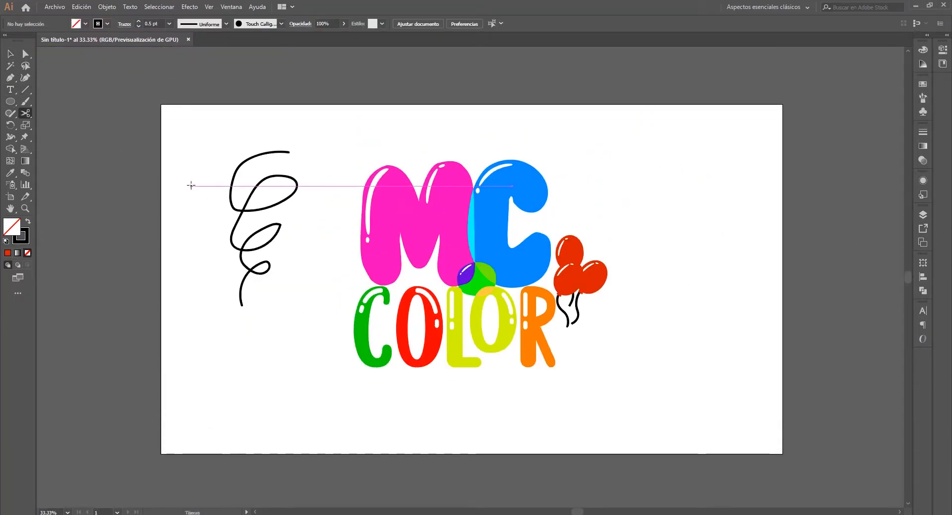
scroll(191, 185, "up", 2)
key("p")
left_click(347, 141, "ctrl")
left_click_drag(385, 104, 272, 128)
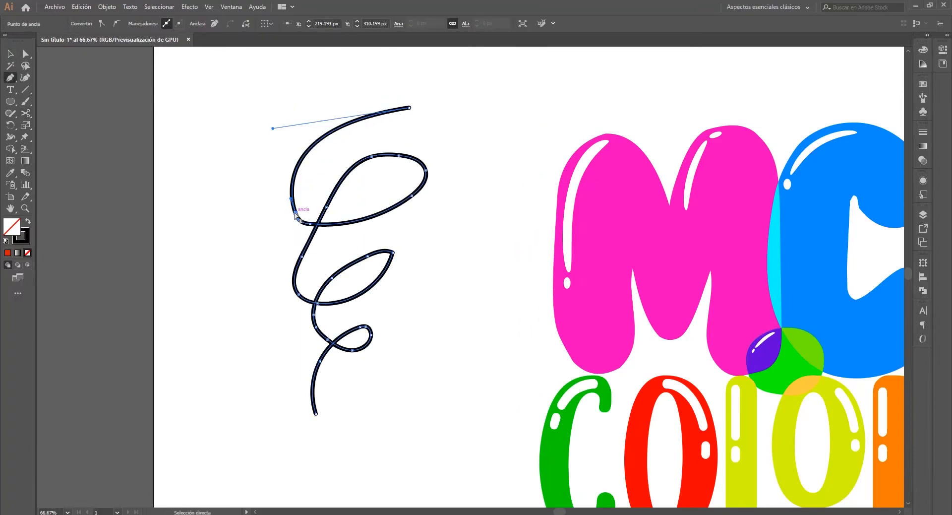
left_click_drag(296, 214, 280, 189)
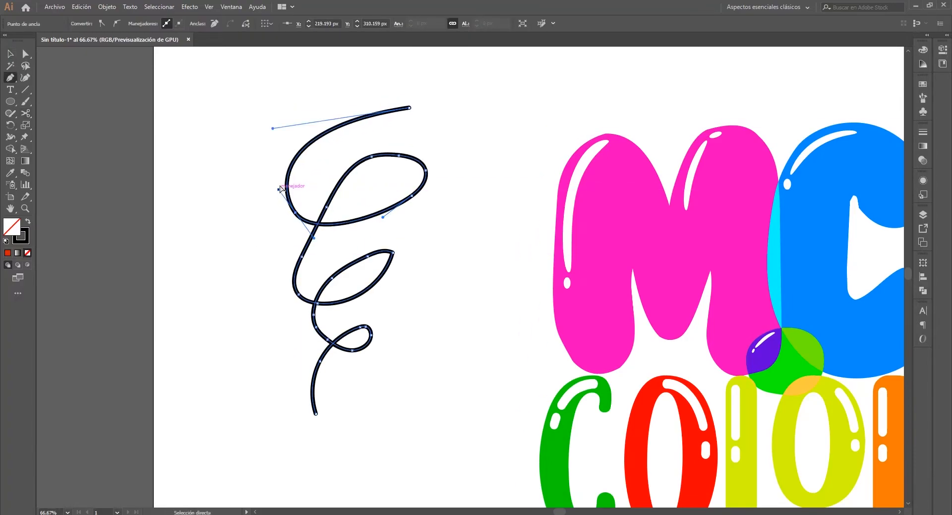
left_click(413, 199)
left_click_drag(426, 170, 407, 134)
Reshape the spiral's middle loop by moving its left anchor point, adjusting handles and removing surplus points
left_click(299, 296, "ctrl")
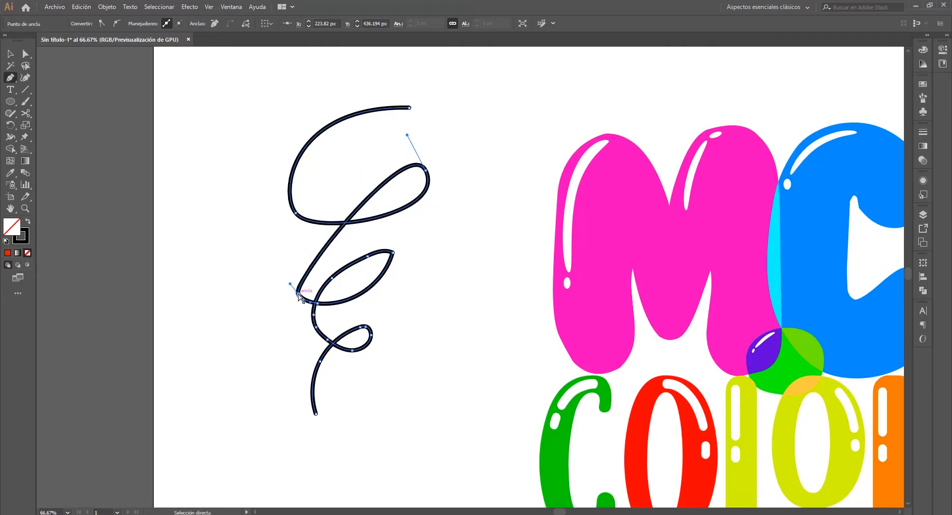
left_click_drag(299, 296, 289, 283)
left_click_drag(393, 252, 404, 277)
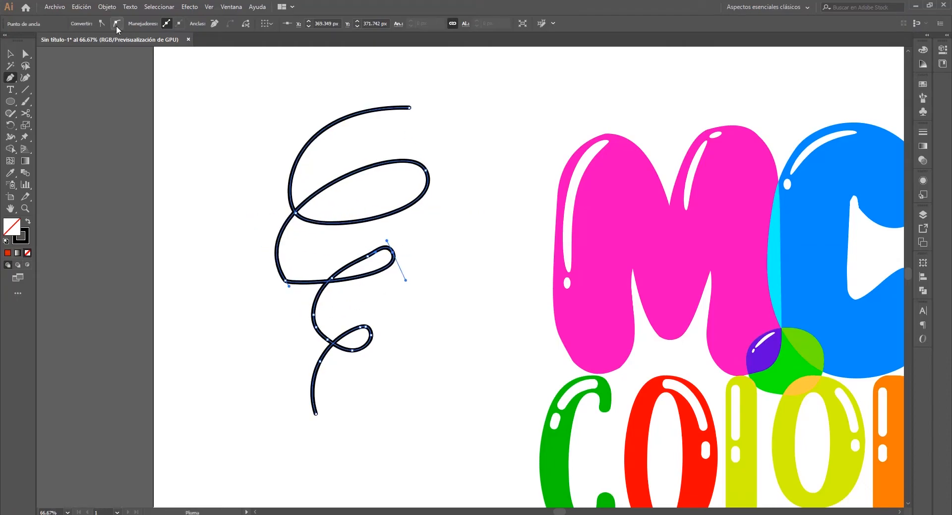
left_click(367, 256)
left_click(331, 277)
left_click(285, 280, "ctrl")
left_click_drag(289, 286, 260, 292)
Remove the surplus anchor points on the spiral's lowest loop and smooth its curve
left_click(314, 314)
left_click(327, 339)
left_click(353, 350)
scroll(368, 332, "up", 5)
left_click(382, 350)
left_click(319, 304)
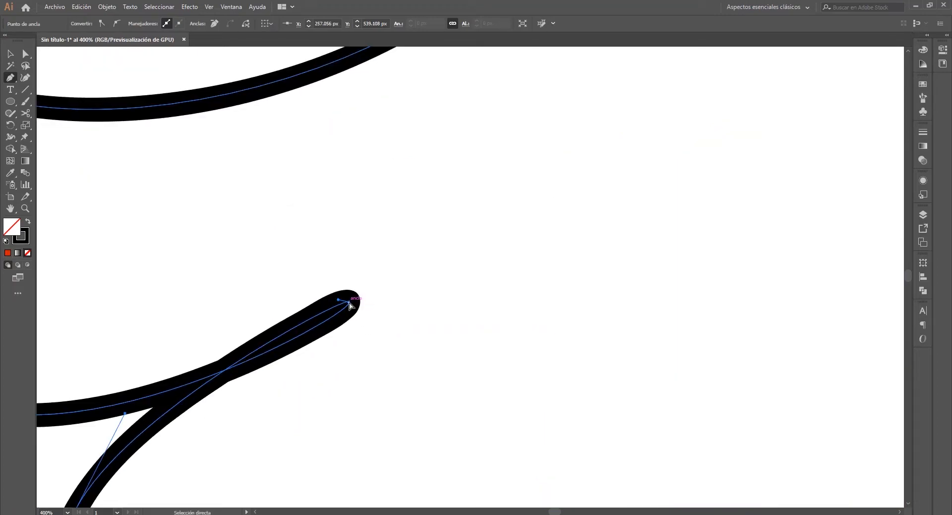
scroll(349, 304, "down", 7)
Colour the spiral's stroke red, change its stroke weight and scale the spiral down to the left of the M
key("F6")
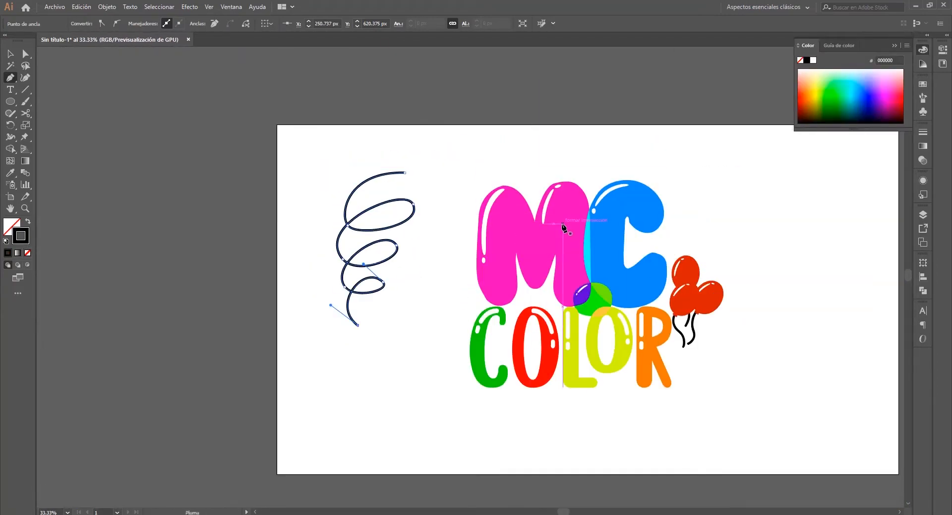
left_click_drag(403, 222, 420, 227)
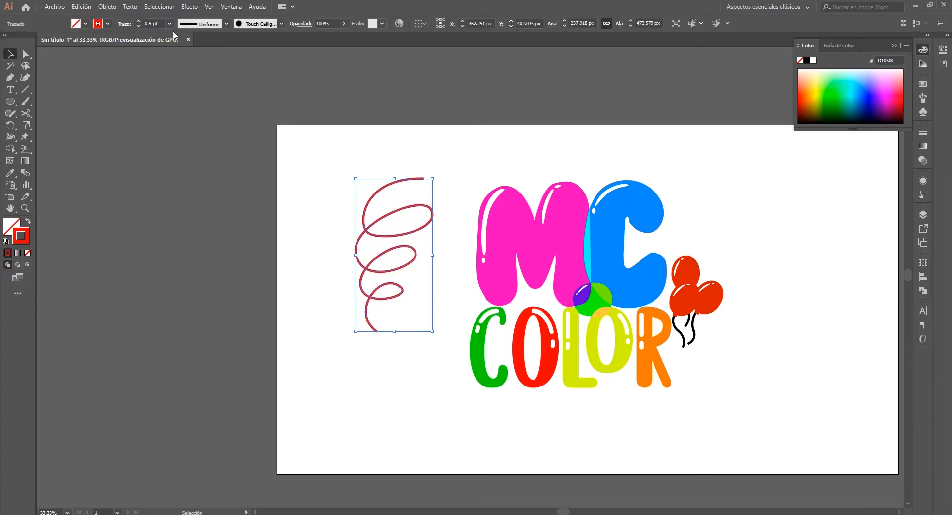
left_click(169, 24)
left_click(171, 68)
mouse_move(355, 179)
left_mouse_down()
mouse_move(399, 289)
mouse_move(454, 286)
mouse_move(457, 298)
mouse_move(425, 306)
left_mouse_up()
Add a smaller, tilted green copy of the spiral below and to the left of the red one
key("a")
scroll(443, 326, "up", 3)
left_click(836, 94)
scroll(521, 262, "down", 2)
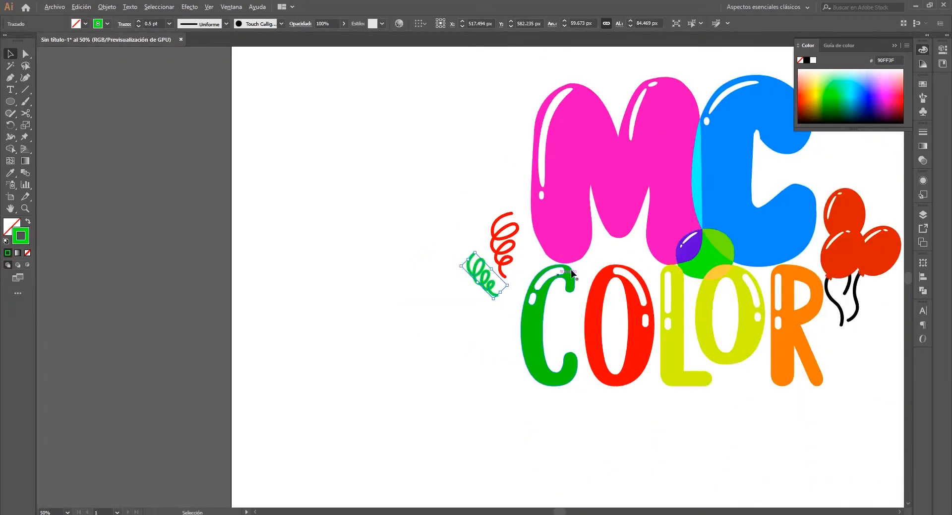
Paste another small copy of the spiral between the red one and the green C, and colour its stroke blue
scroll(520, 263, "right", 3)
key("ctrl+c")
key("ctrl+v")
left_click_drag(470, 276, 408, 255)
left_click_drag(406, 234, 424, 244)
scroll(431, 258, "up", 6)
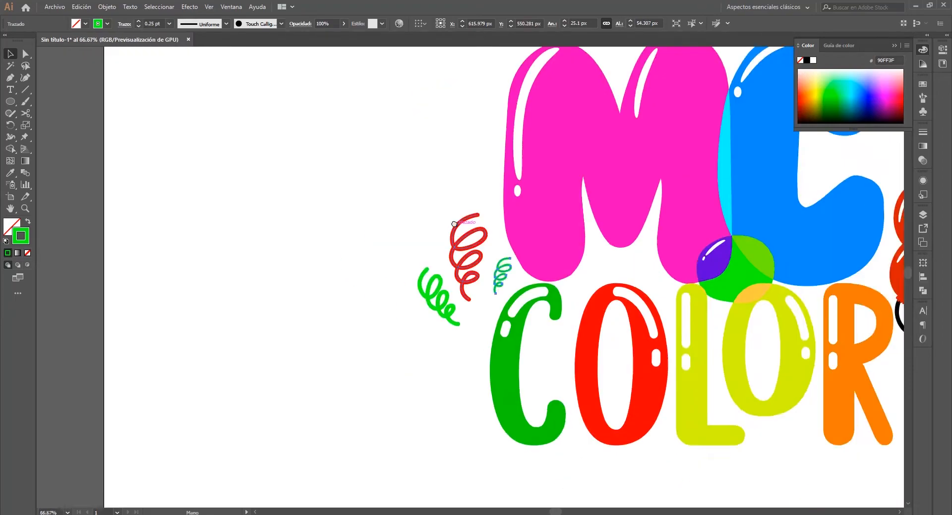
left_click(872, 82)
scroll(496, 278, "down", 4)
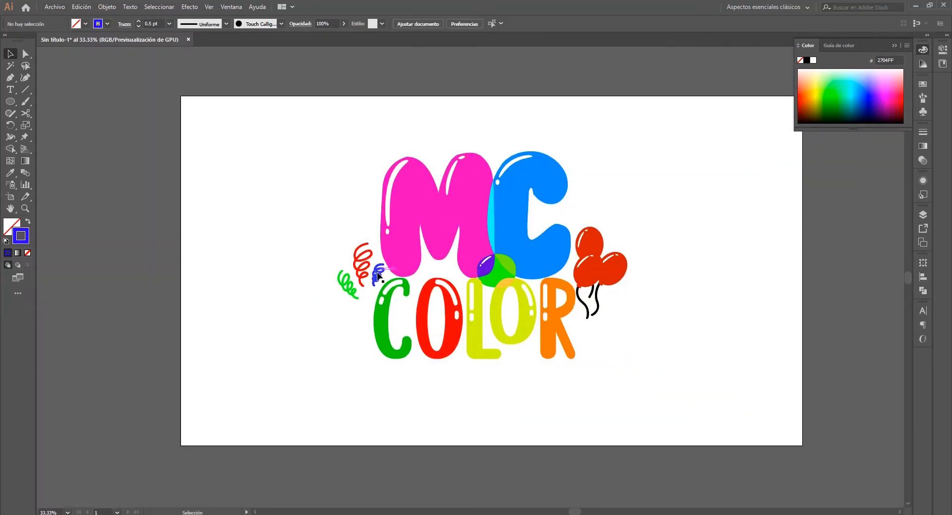
Fill the front balloon's body with light green and leave its outline without a stroke
left_click(350, 292)
left_click(639, 198)
left_click(923, 49)
scroll(532, 215, "down", 1)
left_click(574, 258)
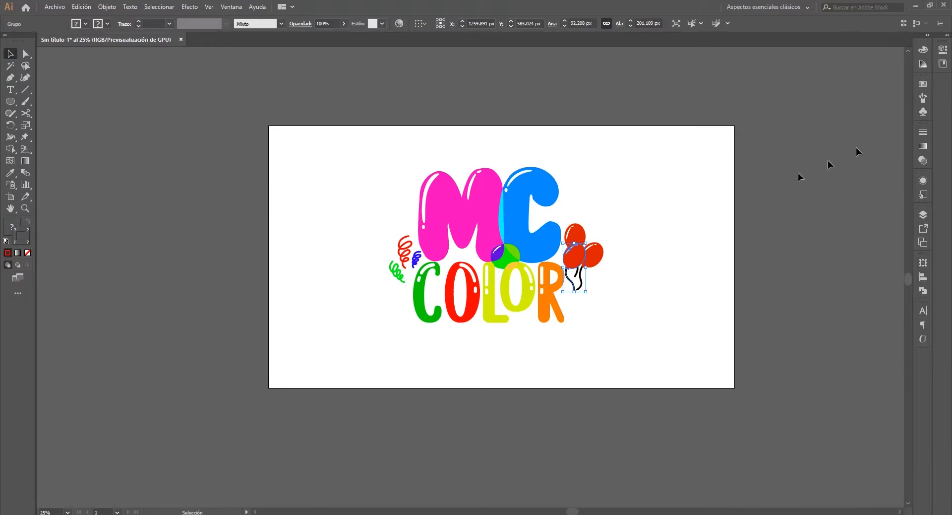
left_click(922, 214)
left_click(890, 298)
left_click(923, 49)
left_click(853, 86)
left_click(922, 215)
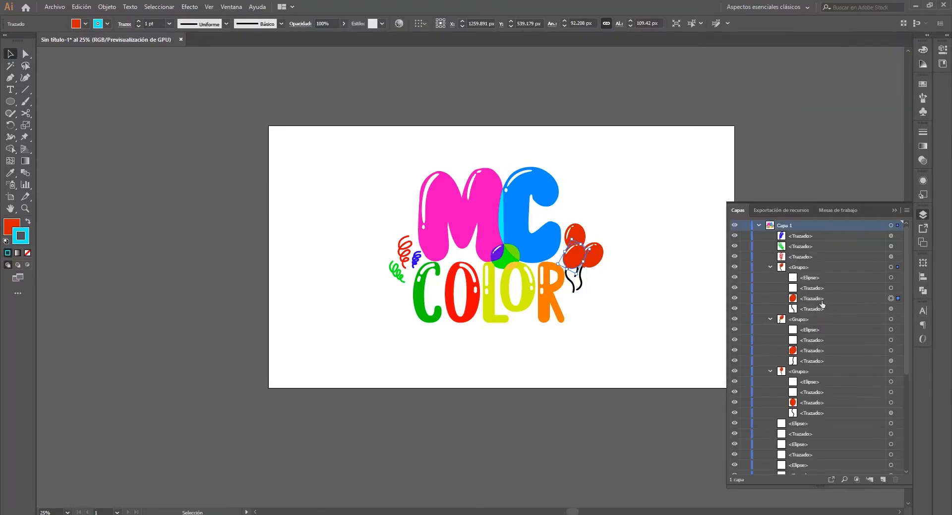
left_click(822, 301)
left_click(923, 49)
left_click_drag(837, 91, 855, 108)
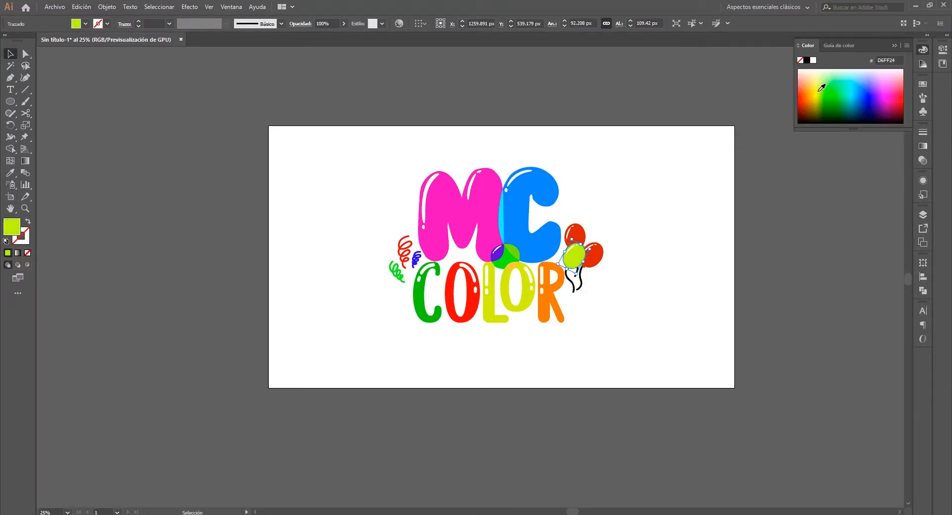
Fill the right balloon's body with pink FF1658
left_click(923, 215)
left_click(923, 50)
left_click(819, 86)
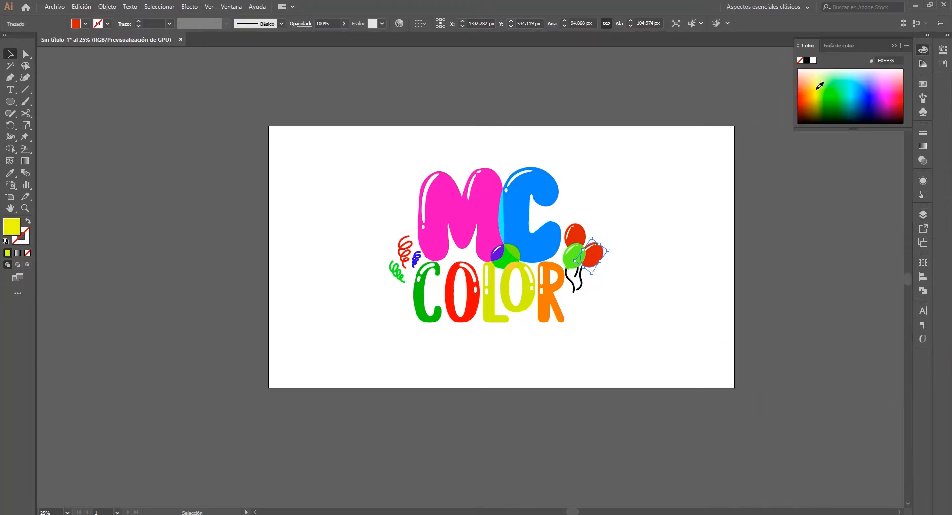
scroll(484, 313, "up", 2)
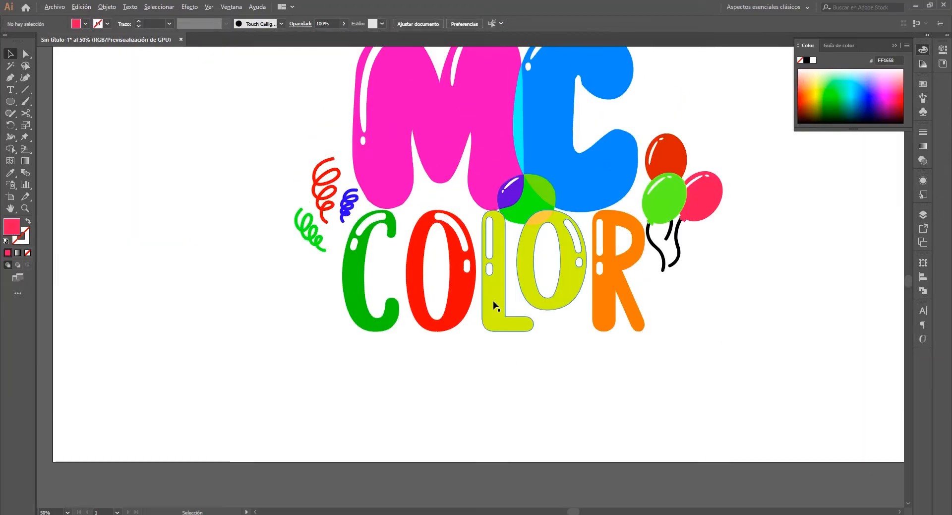
scroll(494, 303, "down", 1)
left_click(381, 319)
left_click_drag(622, 318, 622, 379)
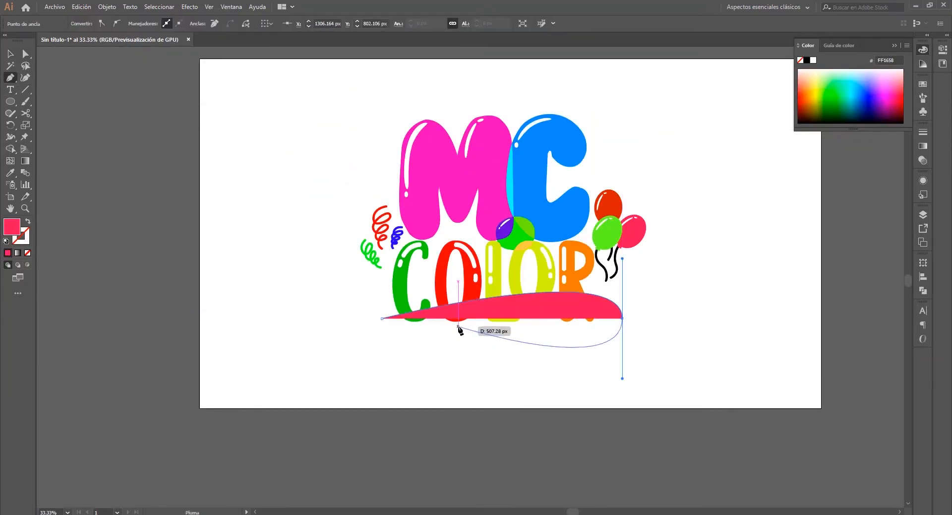
mouse_move(538, 352)
left_mouse_down()
mouse_move(74, 250)
mouse_move(515, 368)
left_mouse_up()
key("ctrl+z")
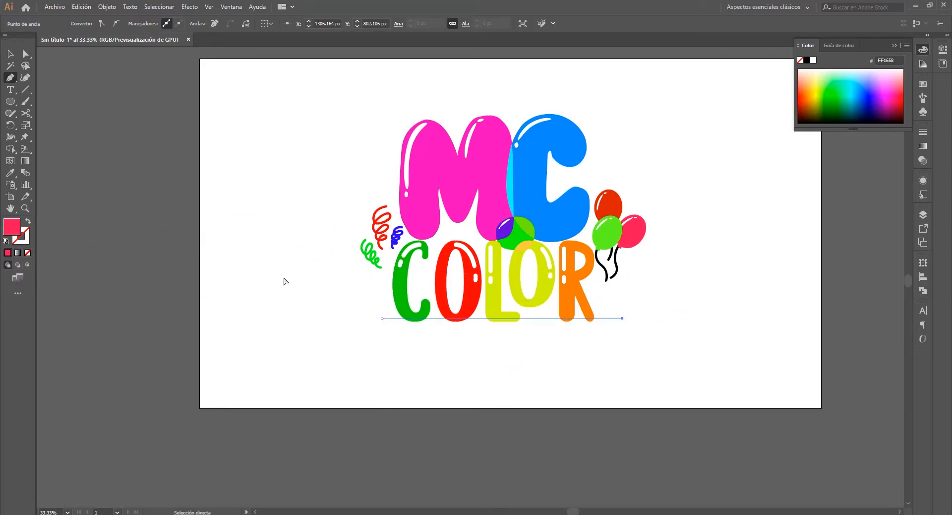
Draw a long line beneath COLOR with the Paintbrush, remove its inner anchor points and bend it into a downward arc
key("b")
left_click(10, 78)
scroll(454, 339, "up", 2)
left_click(503, 332)
left_click(309, 306)
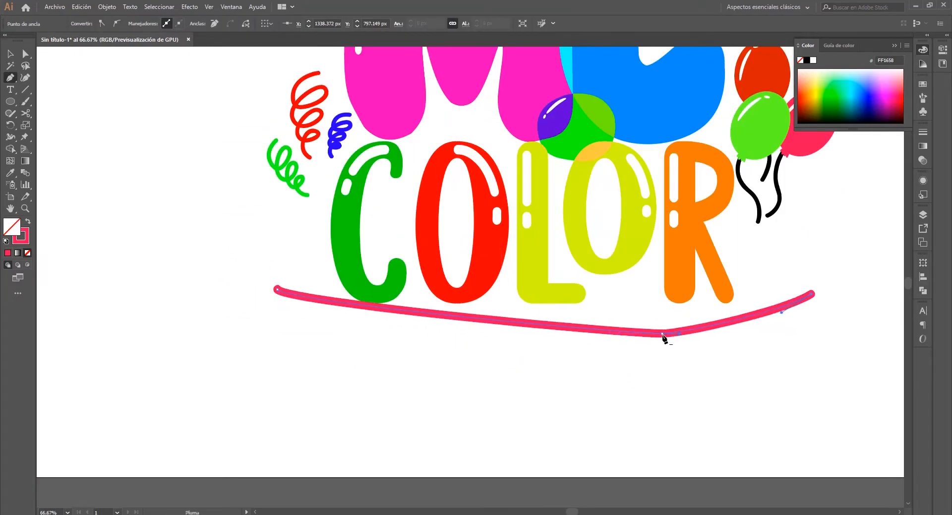
left_click(664, 333)
left_click_drag(544, 292, 545, 343)
left_click_drag(280, 361, 358, 361)
left_click_drag(780, 366, 718, 361)
Set the arc's stroke colour to black and reduce its stroke weight
scroll(555, 338, "down", 1)
left_click(25, 241)
left_click(806, 60)
left_click(894, 45)
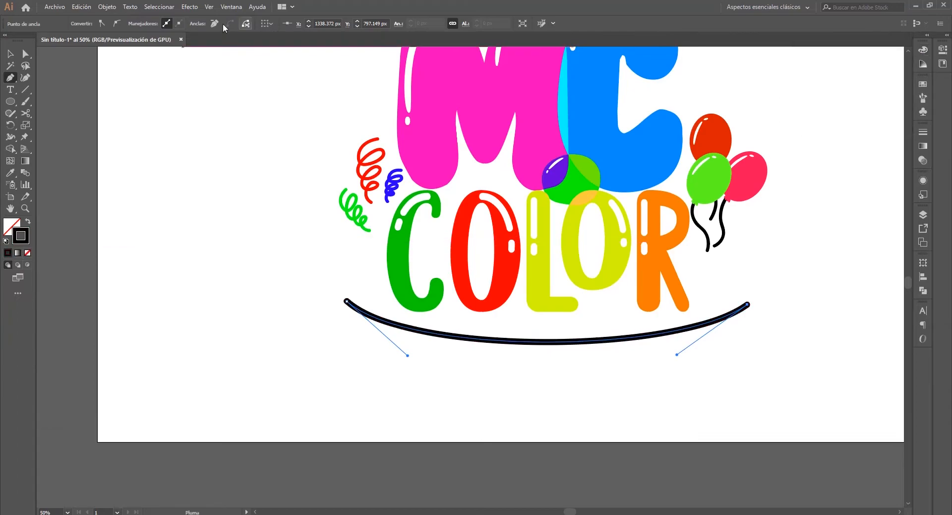
left_click(10, 53)
left_click(138, 26)
left_click(138, 26)
Draw a pennant with a zigzag lower edge under the arc's left end and fill it with the red of the letter O
left_click(12, 79)
left_click_drag(371, 323, 386, 330)
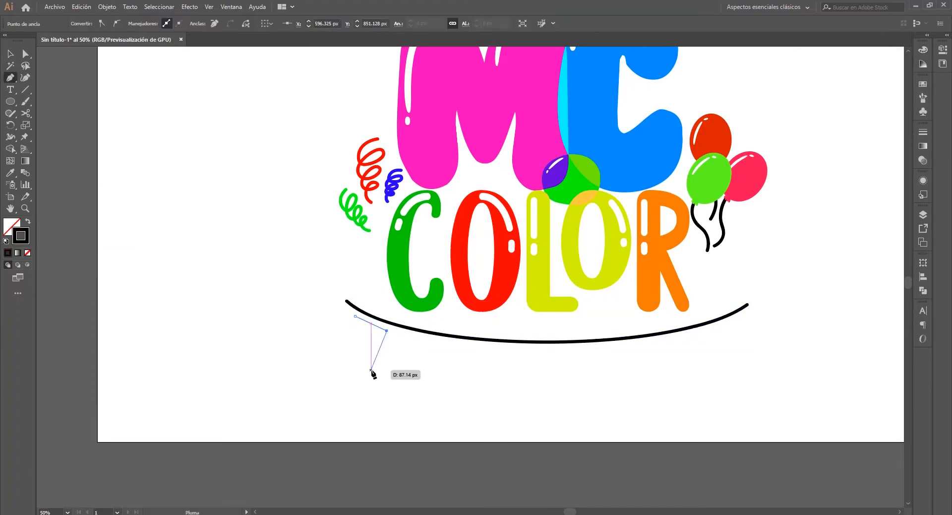
left_click(11, 225)
left_click(10, 172)
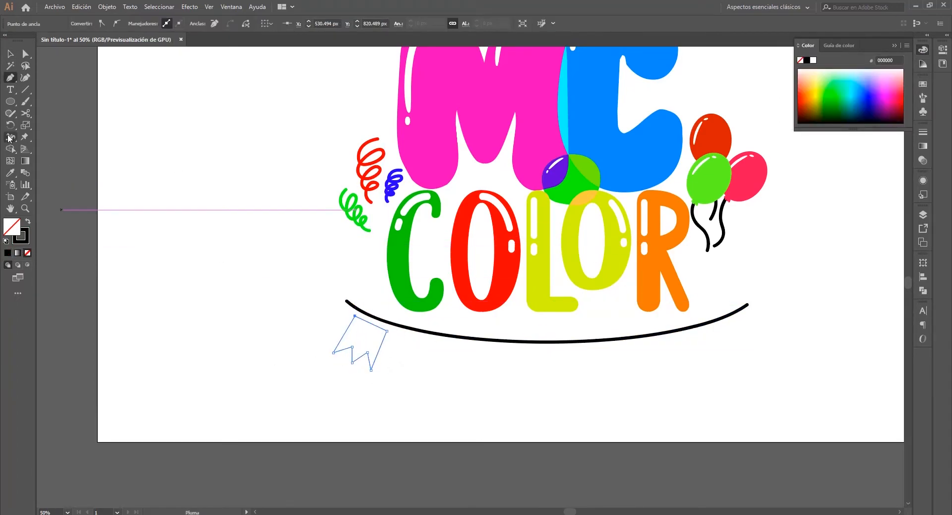
left_click(501, 259)
Place two pennant copies along the arc, filling the second with the C's green and the third with the L's yellow
left_click(10, 54)
mouse_move(373, 337)
left_mouse_down()
mouse_move(384, 327)
mouse_move(451, 331)
left_mouse_up()
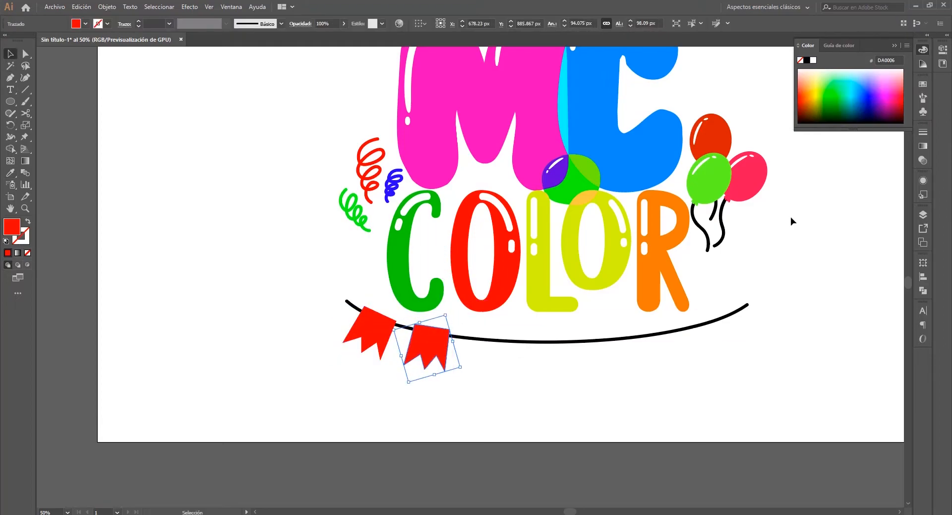
left_click_drag(473, 278, 484, 358)
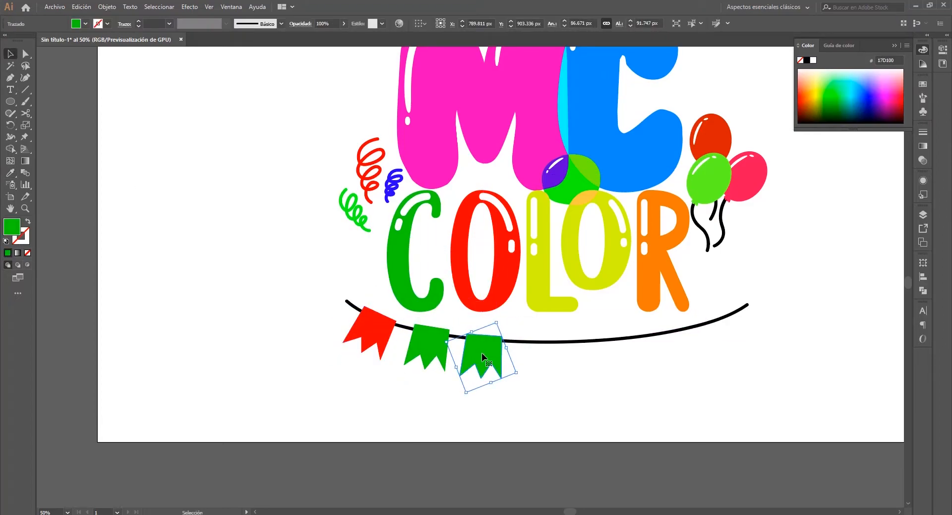
key("i")
left_click(545, 300)
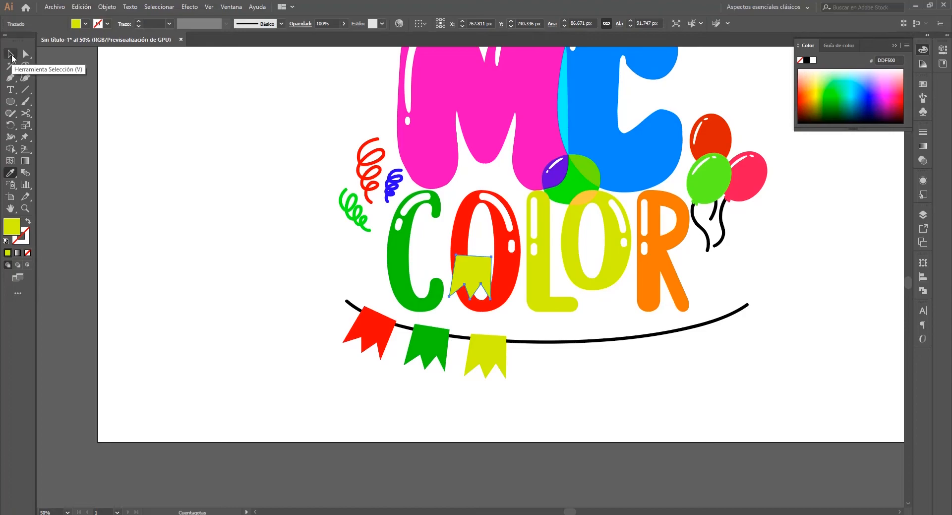
Add a fourth pennant filled with the R's orange and a fifth in the right balloon's pink FF1658
left_click(10, 54)
left_click_drag(455, 255, 601, 349)
key("i")
left_click(652, 283)
key("v")
left_click(750, 182)
key("ctrl+c")
key("ctrl+v")
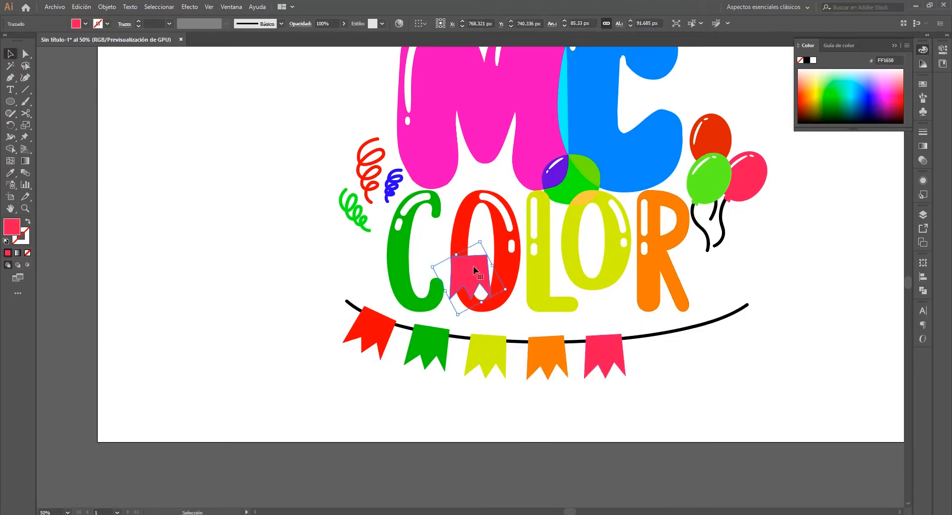
Add a sixth pennant in the M's pink and a seventh in the upper balloon's red at the arc's right end
key("v")
left_click_drag(468, 272, 662, 347)
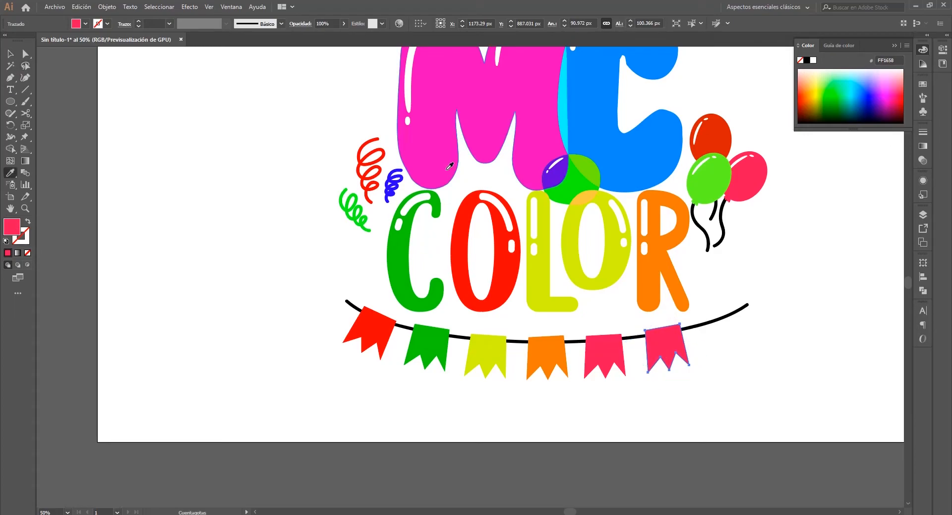
left_click(450, 166)
key("ctrl+c")
key("ctrl+v")
key("v")
left_click_drag(463, 258, 718, 310)
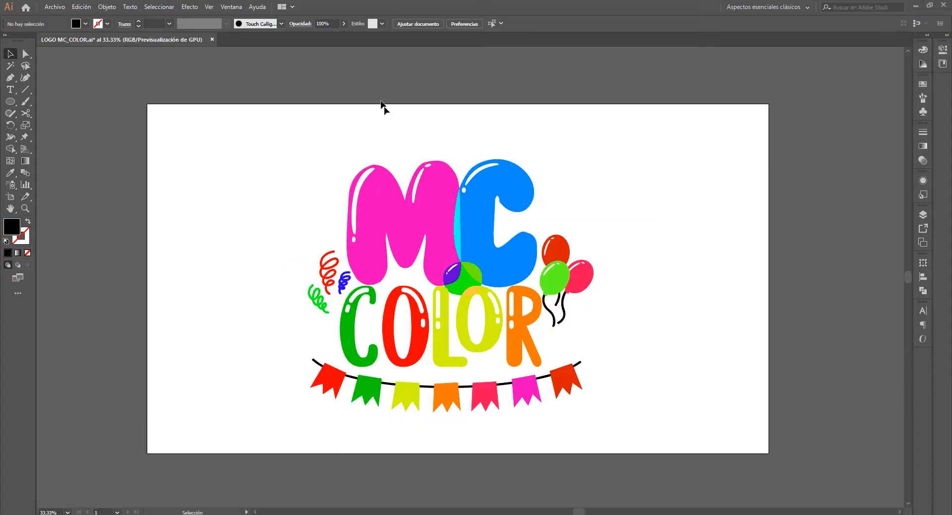
Move the balloon-style MC lettering with its green dot off the artboard, past the right edge
left_click(418, 219)
left_click(324, 155)
left_click_drag(418, 219, 776, 202)
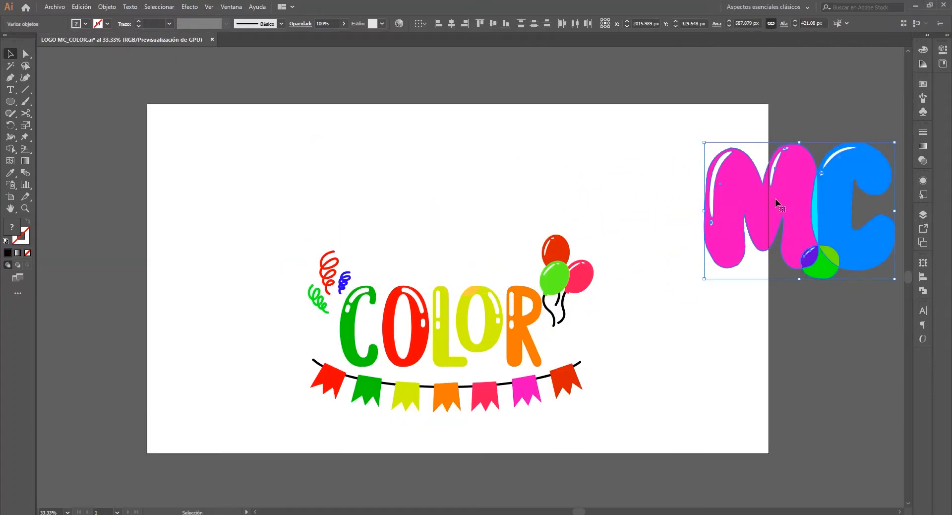
Add a letter M in Super Boom above COLOR and fill it with the original M's pink
key("ctrl+minus")
key("t")
left_click(432, 192)
type("M")
key("Escape")
mouse_move(500, 169)
left_mouse_down()
mouse_move(475, 230)
mouse_move(493, 178)
left_mouse_up()
key("i")
left_click(801, 224)
Add a letter C in Super Boom beside the M, then resize and align both letters above COLOR
key("t")
left_click(524, 190)
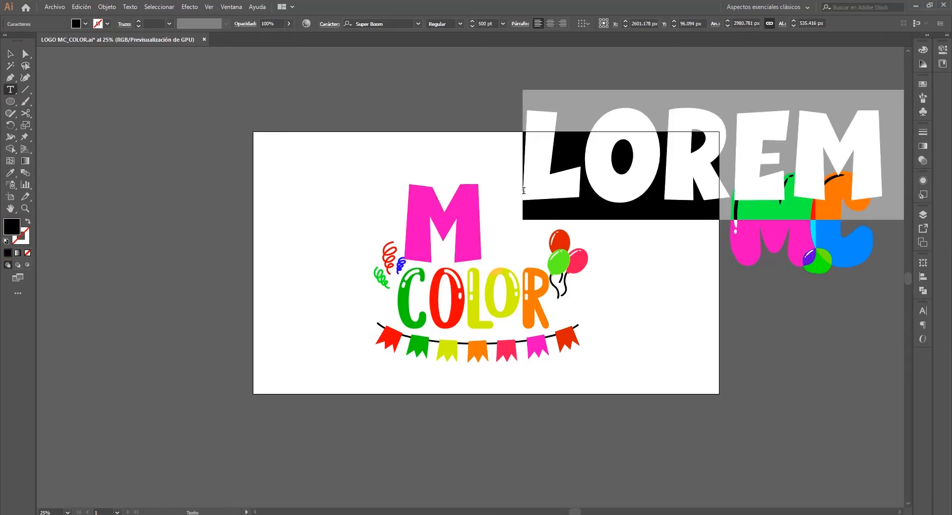
type("C")
key("Escape")
mouse_move(539, 157)
left_mouse_down()
mouse_move(488, 217)
mouse_move(549, 162)
left_mouse_up()
left_click(447, 218)
left_click_drag(486, 167, 495, 160)
left_click(518, 228)
left_click(446, 218)
Fill the new C with the blue of the original balloon-style C
key("t")
left_click(607, 176)
key("BackSpace")
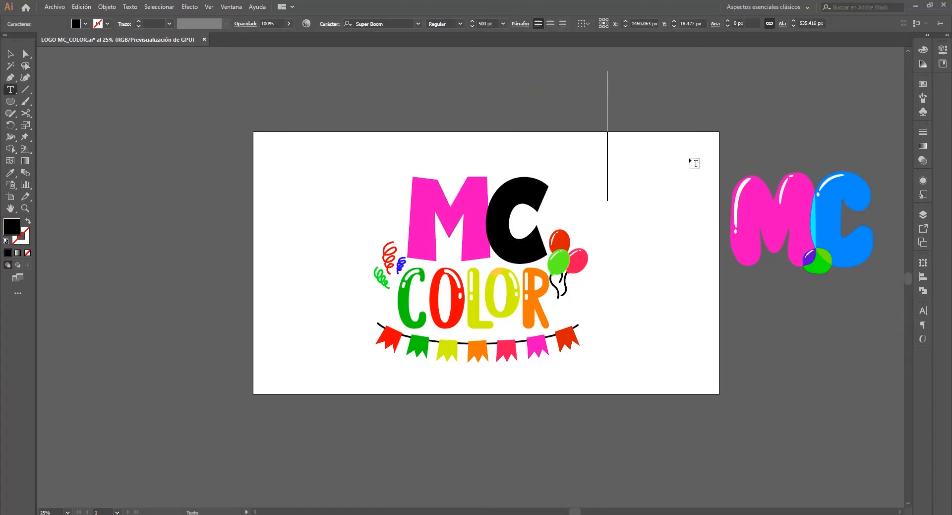
key("Escape")
left_click(518, 197)
key("i")
left_click(837, 204)
Add a period in Super Boom where the feet of M and C meet and fill it with the original dot's green
left_click(11, 89)
left_click(311, 210)
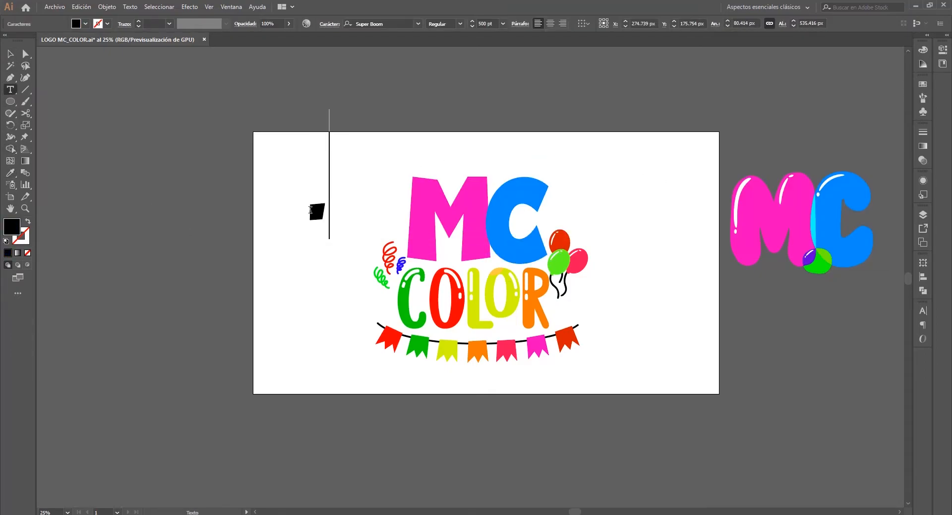
left_click(10, 54)
left_click_drag(318, 211, 491, 254)
left_click(821, 267)
scroll(513, 220, "up", 3)
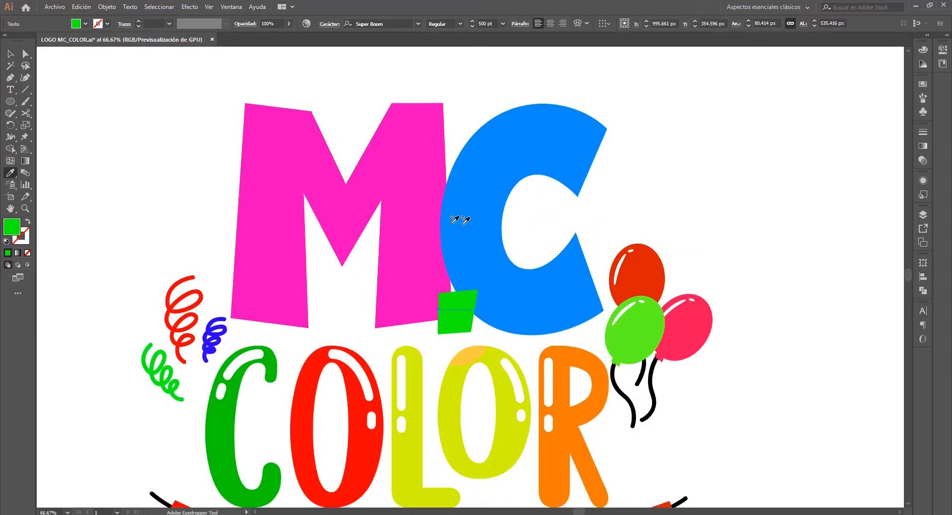
Duplicate the C and the green dot in place and select both copies
key("v")
left_click(461, 219)
left_click(922, 214)
left_click_drag(852, 246, 885, 480)
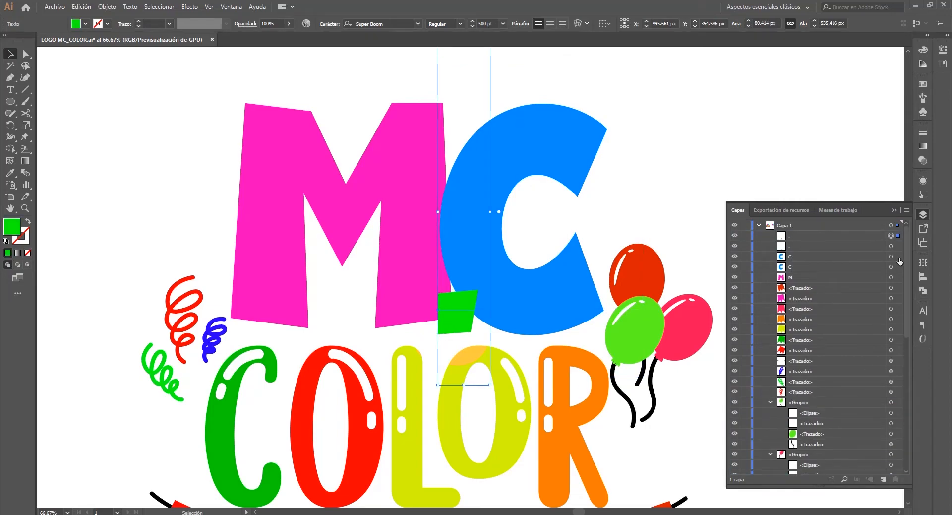
left_click(891, 350, "shift")
left_click(922, 290)
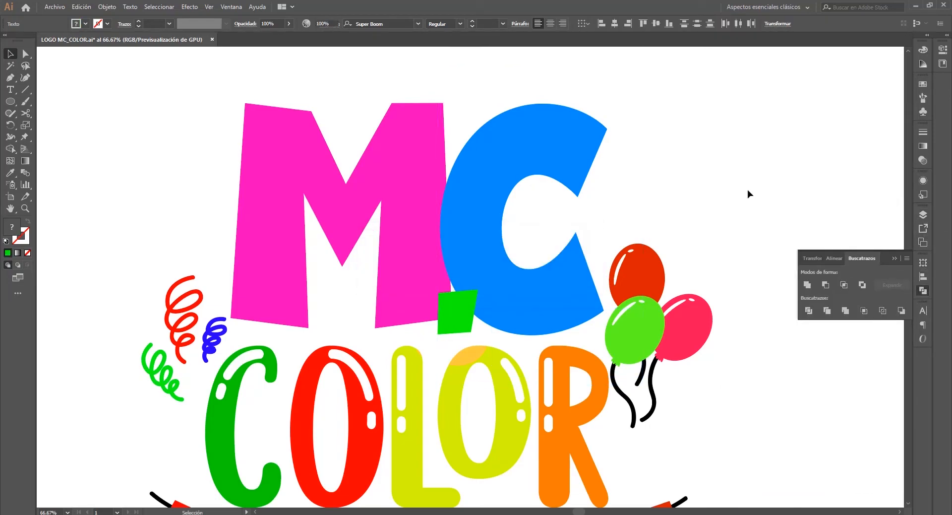
Convert the M and the copies of the C and the dot to outlines
left_click(130, 7)
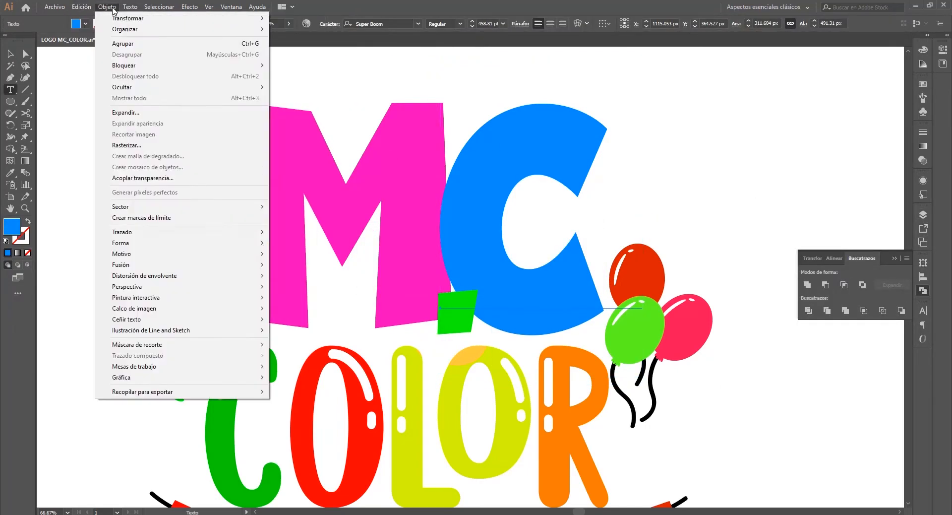
left_click(10, 53)
left_click(439, 149)
left_click(415, 156)
left_click(130, 6)
left_click(166, 182)
left_click(476, 209)
left_click(130, 7)
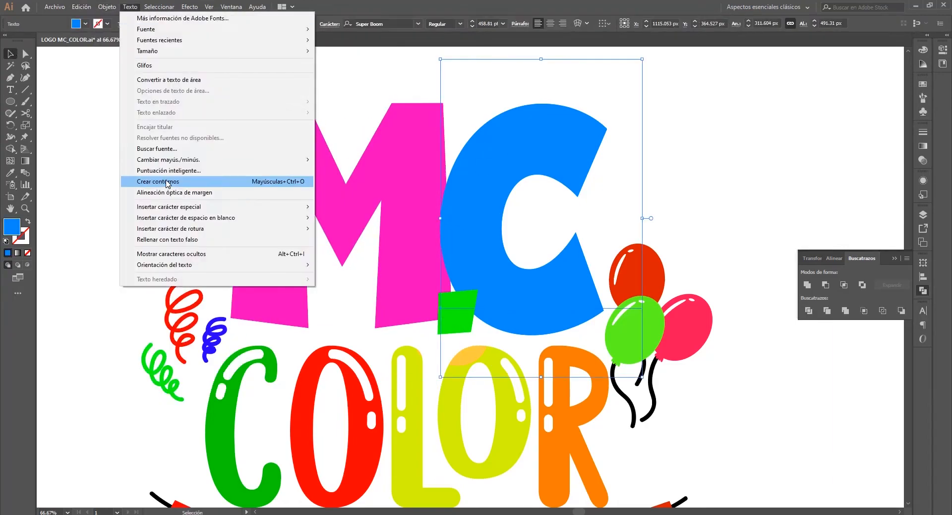
left_click(166, 182)
Intersect the outlined copies of the C and the dot and fill the resulting overlap with yellow
left_click(923, 214)
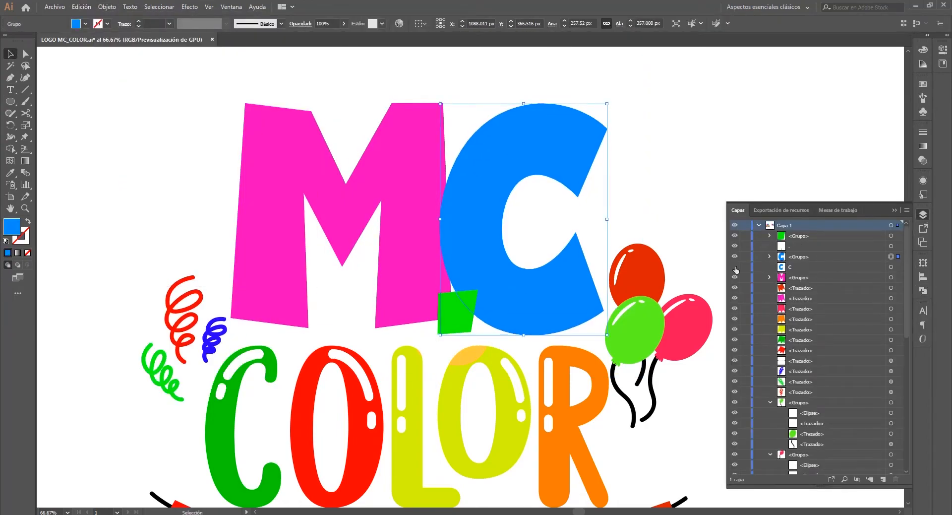
left_click(897, 235)
left_click(922, 289)
key("ctrl+minus")
key("ctrl+minus")
key("ctrl+minus")
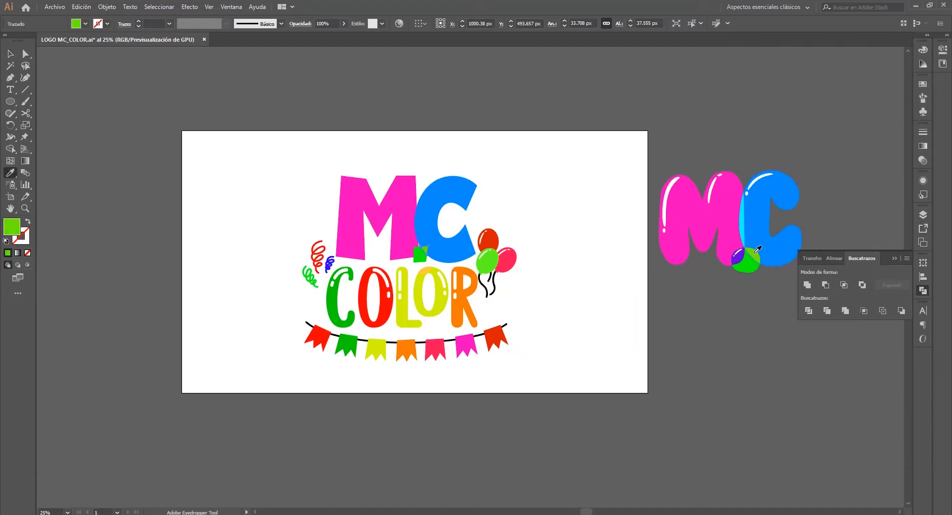
key("ctrl+plus")
key("ctrl+plus")
key("ctrl+plus")
left_click(922, 50)
Duplicate the outlined M and the green dot in place
left_click(378, 183)
left_click(923, 214)
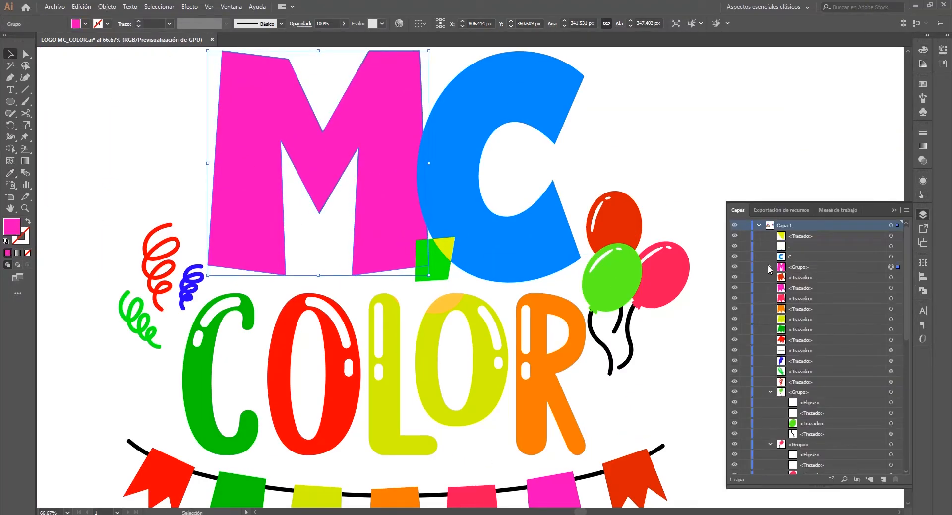
left_click_drag(819, 248, 883, 478)
Try to intersect the M's copy with the unoutlined copy of the dot
left_click(891, 246, "shift")
left_click(923, 290)
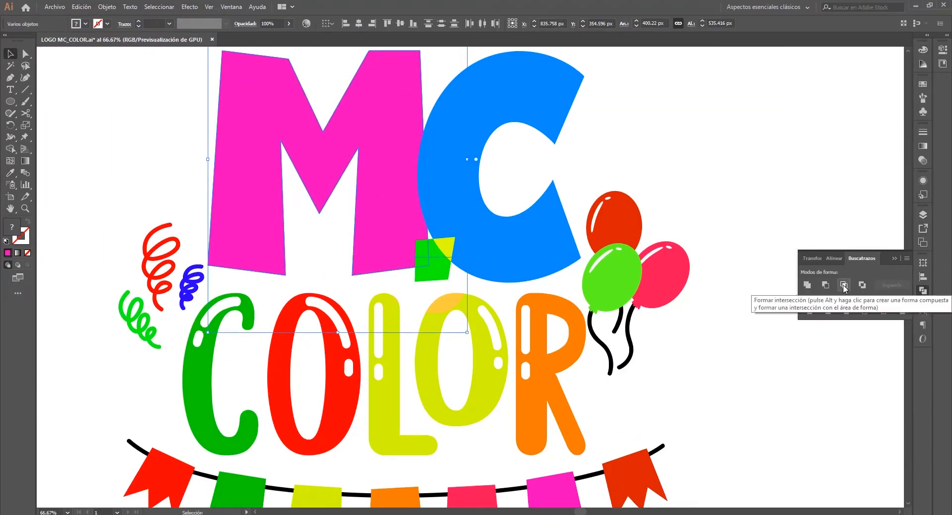
left_click(843, 285)
key("ctrl+z")
left_click(923, 214)
left_click(891, 246, "shift")
left_click(923, 290)
left_click(858, 287)
key("ctrl+z")
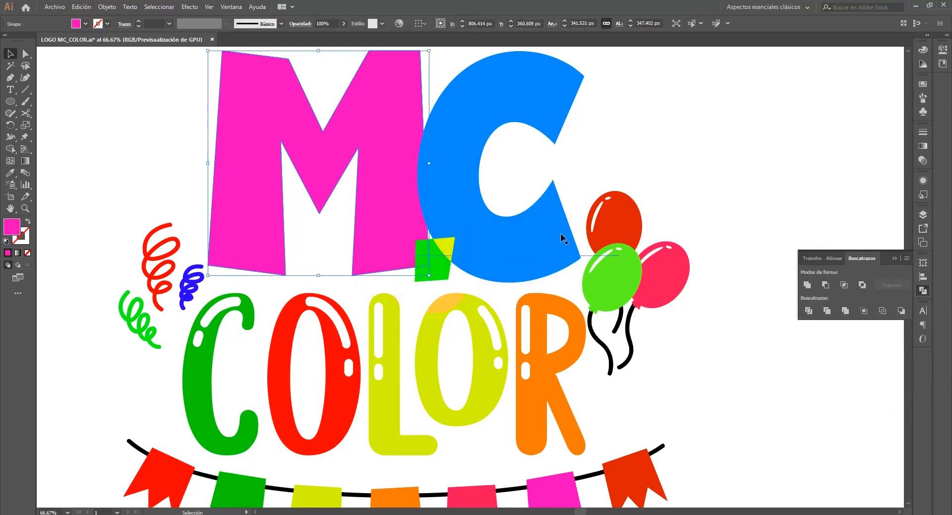
Convert the remaining copy of the green dot to outlines
left_click(436, 268)
left_click(923, 214)
left_click(107, 7)
left_click(134, 180)
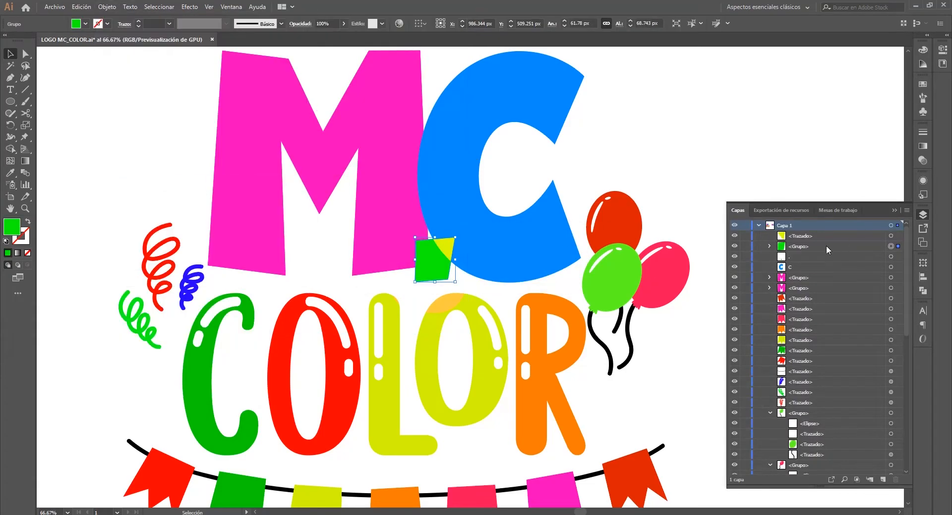
Intersect the outlined dot with the M's copy and fill the overlap with the purple from the original lettering's dot
left_click(923, 290)
key("ctrl+0")
key("i")
left_click(852, 243)
scroll(639, 215, "up", 2)
left_click(573, 187, "ctrl")
scroll(572, 188, "down", 1)
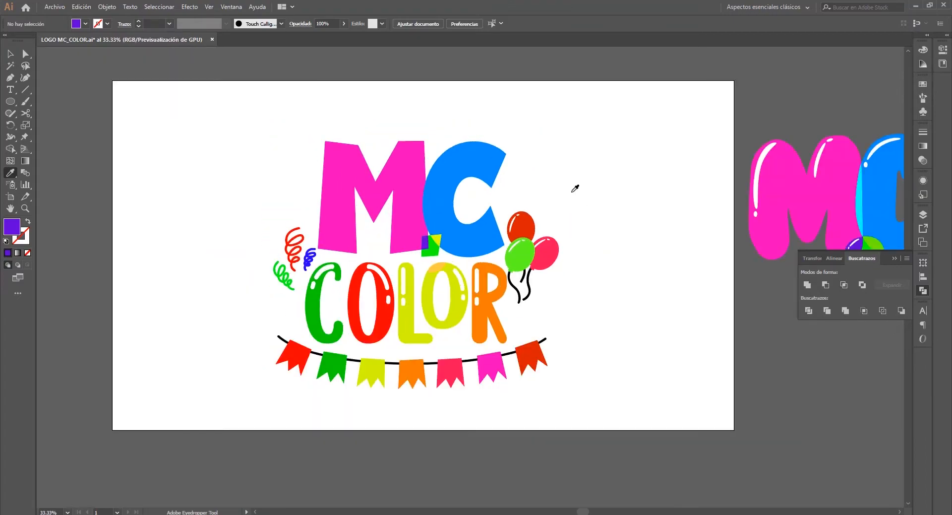
Set the stroke colour to magenta EC00FF and try drawing a wide curve near the artboard's lower edge
key("v")
scroll(223, 208, "left", 1)
scroll(222, 198, "down", 1)
scroll(222, 198, "right", 1)
key("F6")
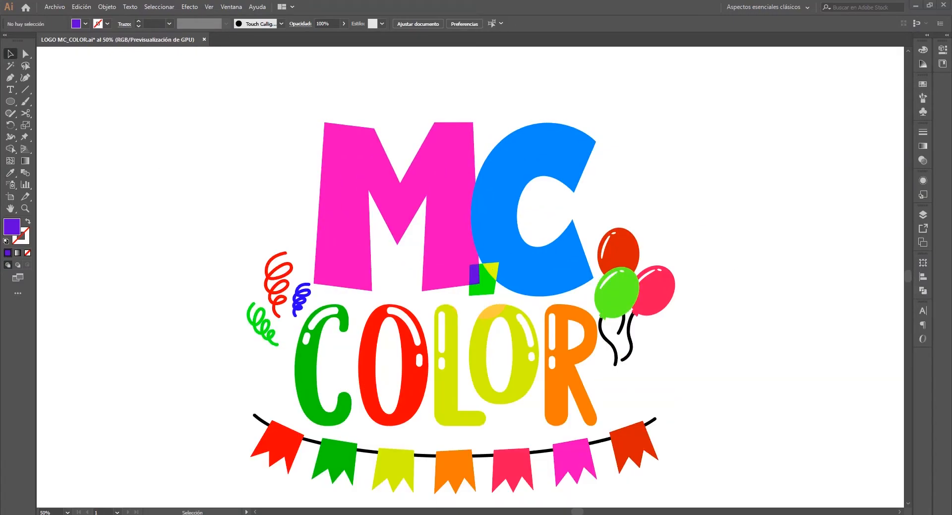
left_click(26, 101)
key("v")
key("ctrl+z")
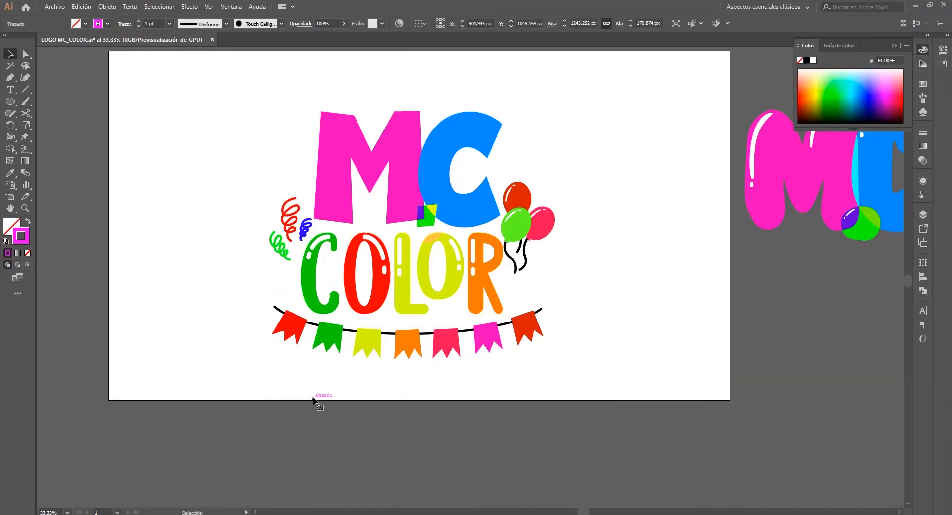
key("ctrl+z")
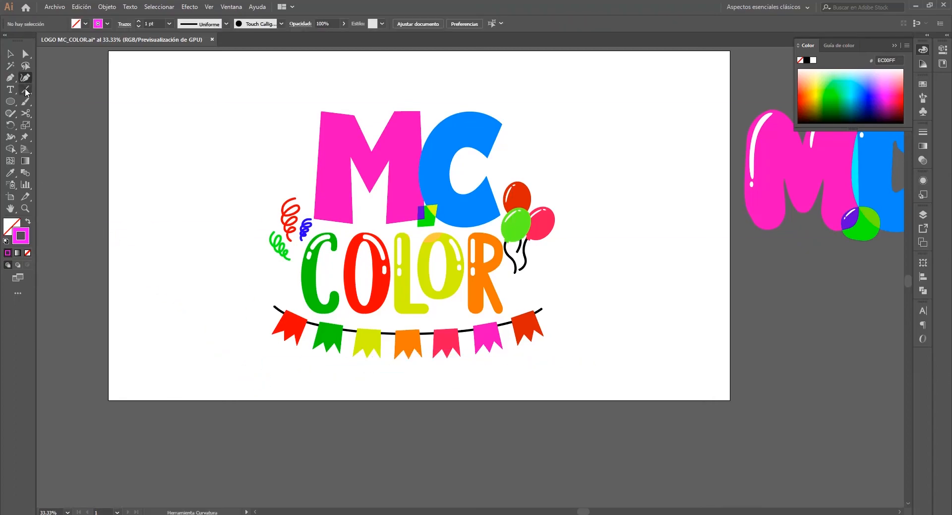
key("ctrl+shift+z")
Draw a shallow upward-arched line about 1052 px wide across the pennants and give it a round calligraphic brush at 5 pt
key("p")
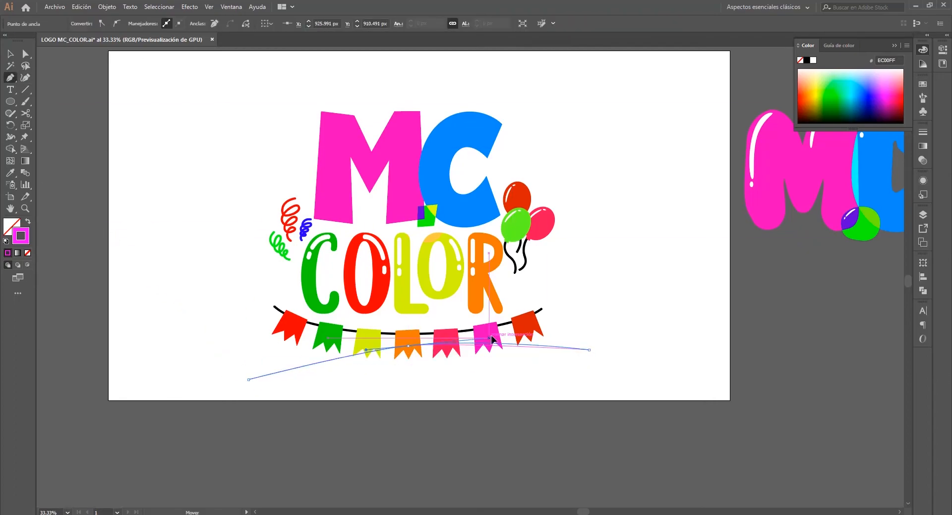
left_click(328, 357)
left_click(139, 21)
left_click(281, 23)
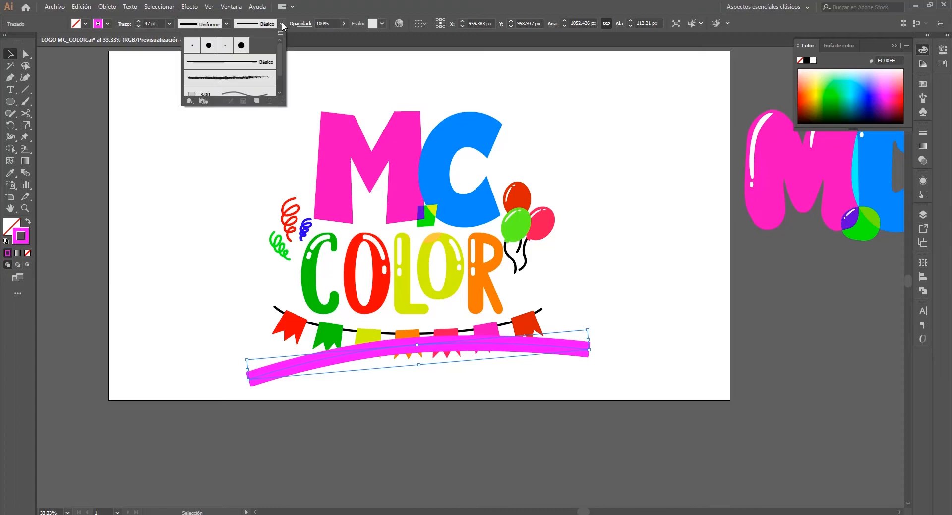
left_click(240, 45)
left_click(139, 21)
left_click(139, 26)
Move the magenta stroke up across the MC letters and place it behind the lettering in the stacking order
left_click_drag(437, 350, 436, 158)
left_click(923, 214)
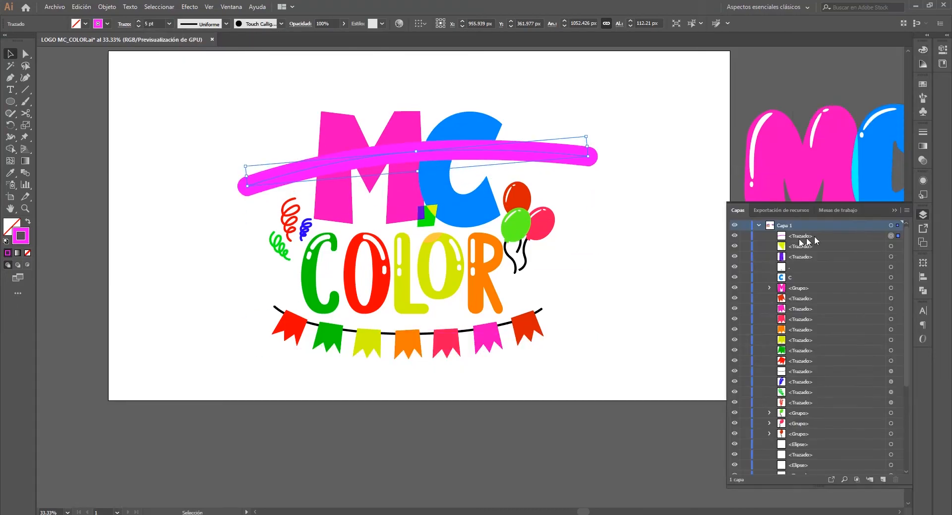
scroll(823, 347, "down", 5)
left_click_drag(813, 449, 735, 397)
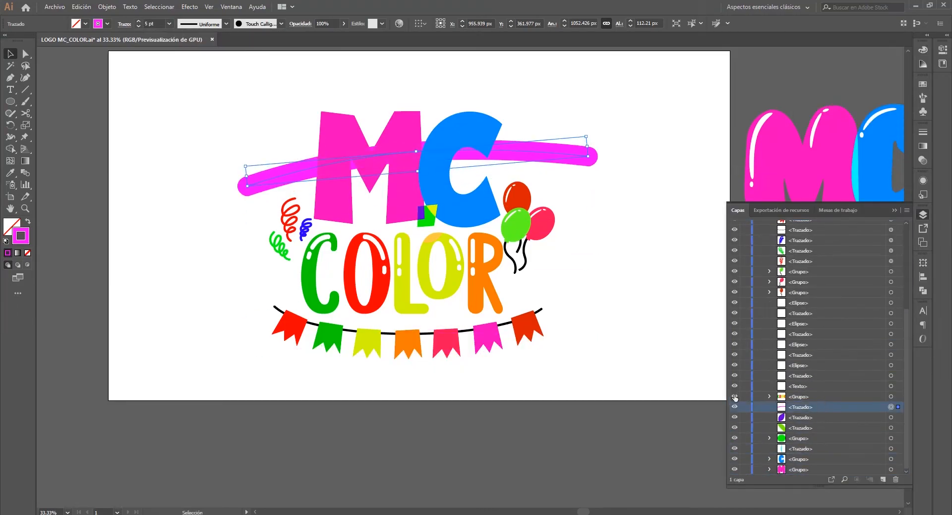
Copy the magenta stroke repeatedly downward with staggered sideways offsets, building a ten-stroke scribble background from MC to the bunting
mouse_move(540, 155)
left_mouse_down()
mouse_move(580, 245)
mouse_move(525, 171)
left_mouse_up()
mouse_move(798, 406)
left_mouse_down()
mouse_move(769, 240)
mouse_move(831, 475)
mouse_move(820, 400)
mouse_move(797, 405)
left_mouse_up()
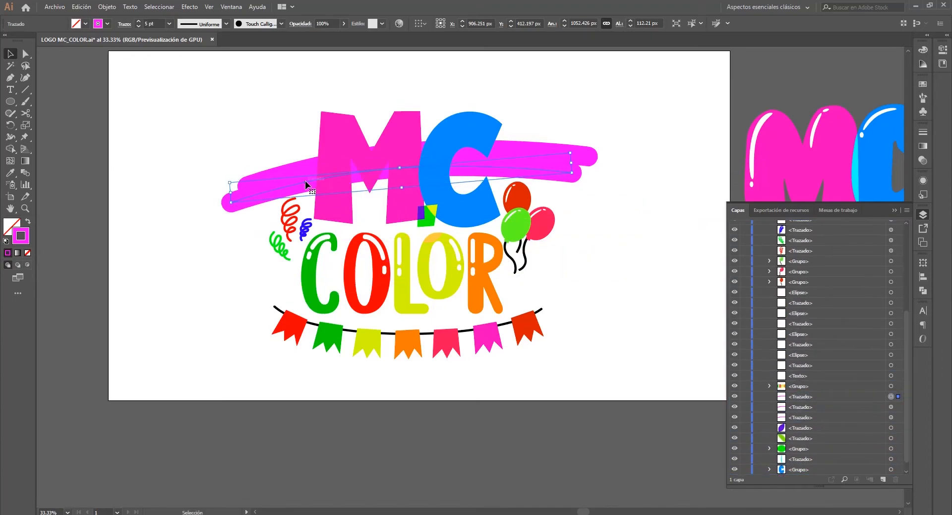
left_click_drag(305, 184, 324, 201)
left_click_drag(504, 185, 518, 201)
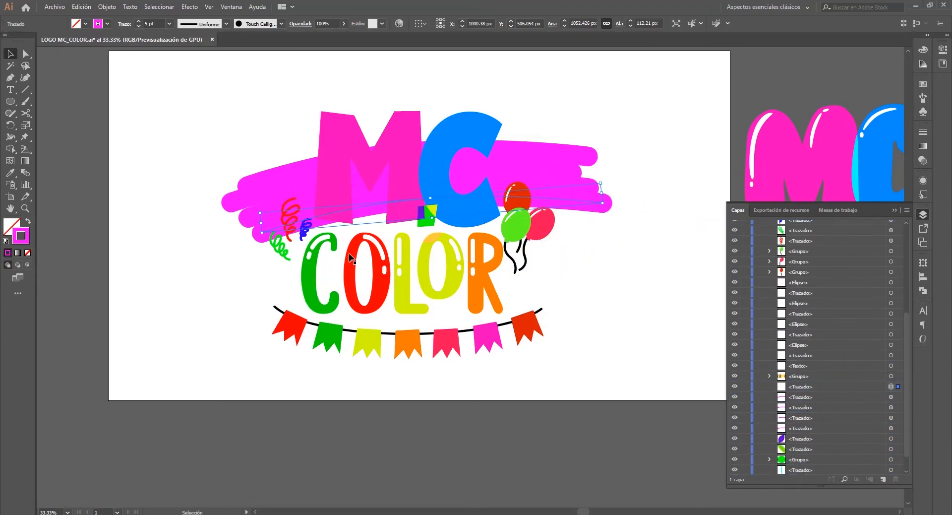
left_click_drag(350, 257, 324, 275)
mouse_move(350, 228)
left_mouse_down()
mouse_move(535, 233)
mouse_move(540, 270)
mouse_move(441, 272)
mouse_move(495, 304)
left_mouse_up()
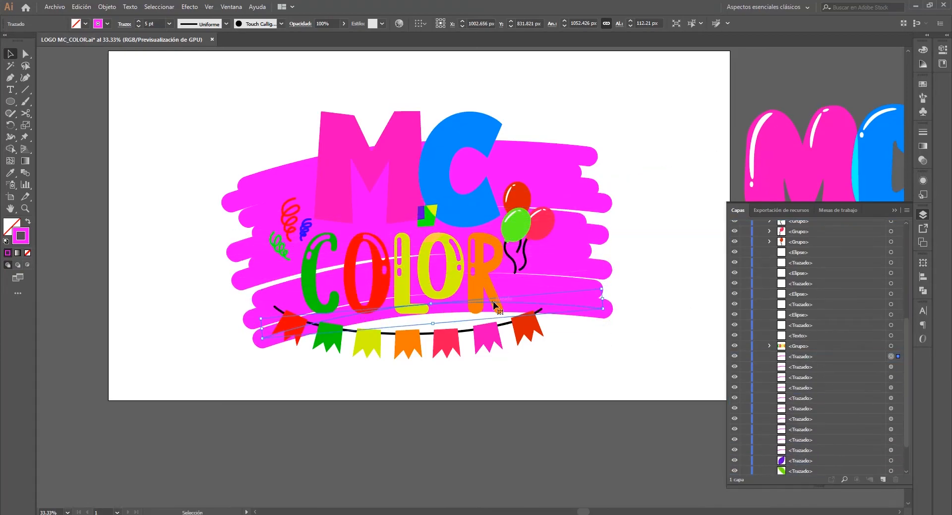
Group all the magenta background strokes and shift the group slightly up and to the left
left_click(837, 357)
left_click(843, 450, "shift")
left_click(890, 450)
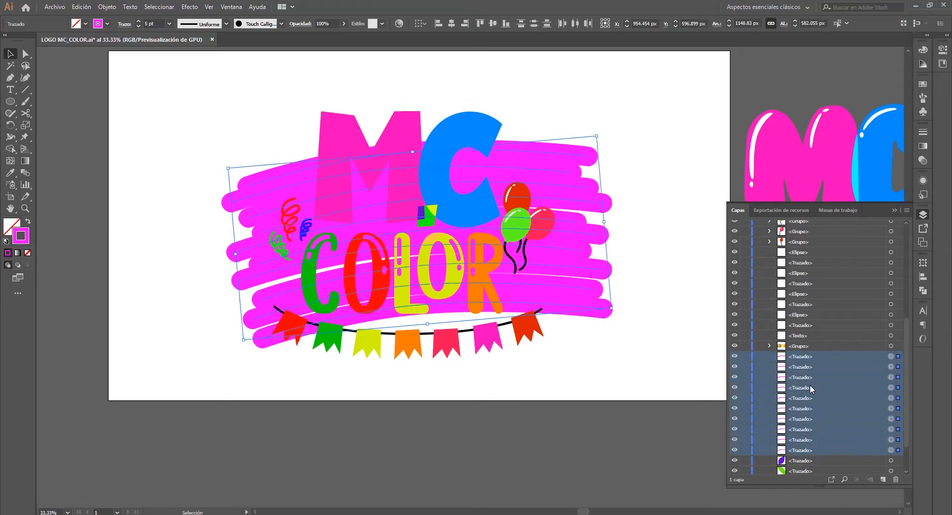
right_click(482, 227)
left_click(506, 286)
left_click_drag(374, 192, 369, 181)
left_click(495, 436)
Change the background scribble's stroke colour to lime yellow D6F500
left_click(549, 163)
left_click(923, 50)
left_click(818, 101)
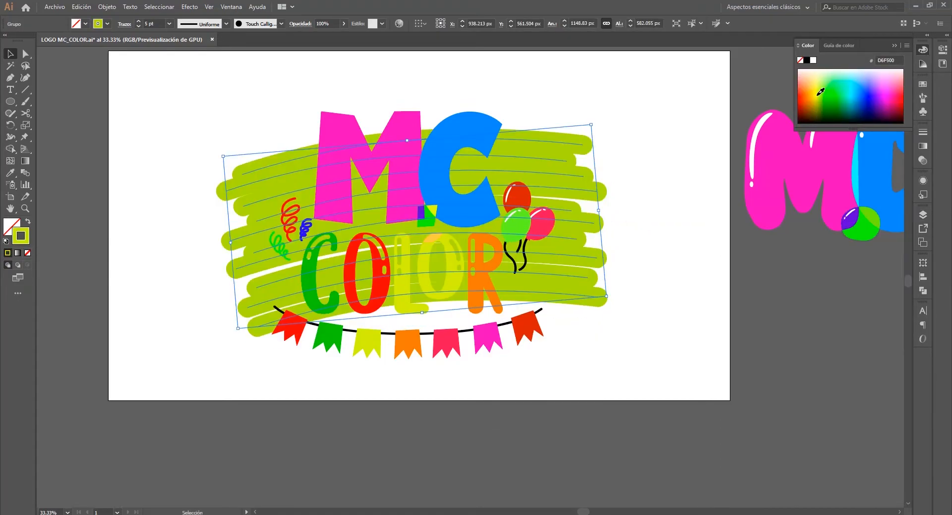
left_click(817, 94)
left_click(444, 440)
Recolour the L and the second O of COLOR dark blue
left_click(401, 306)
left_click(923, 214)
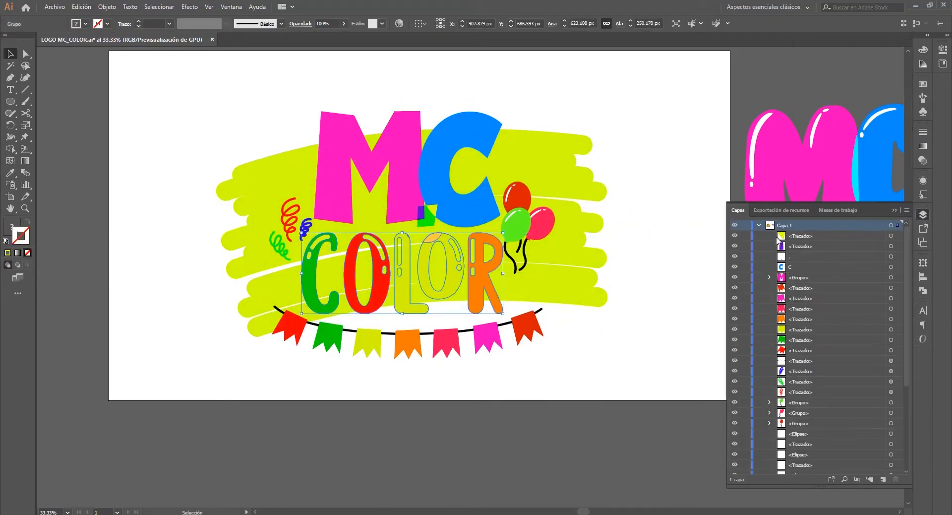
scroll(809, 372, "down", 3)
left_click(922, 50)
left_click(867, 101)
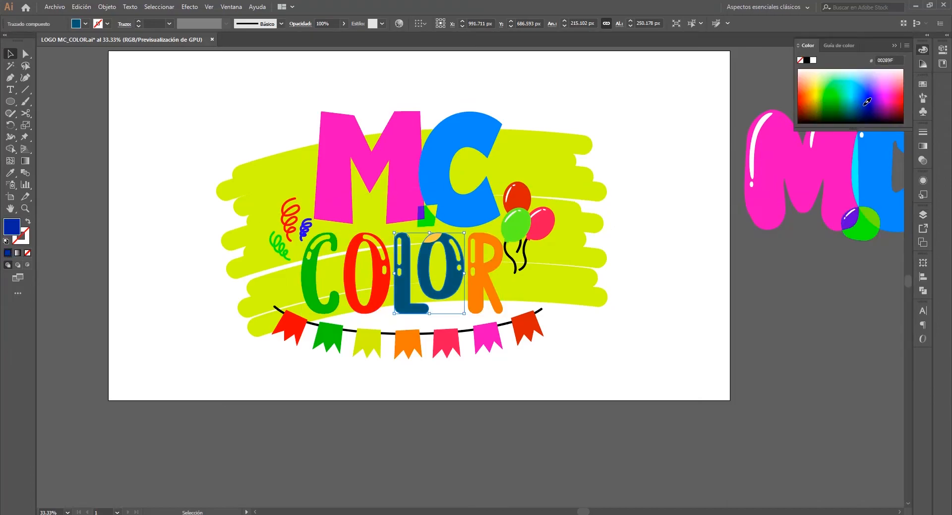
left_click(868, 99)
Delete the leftover tan overlap group sitting on the second O from the COLOR lettering group
left_click(923, 214)
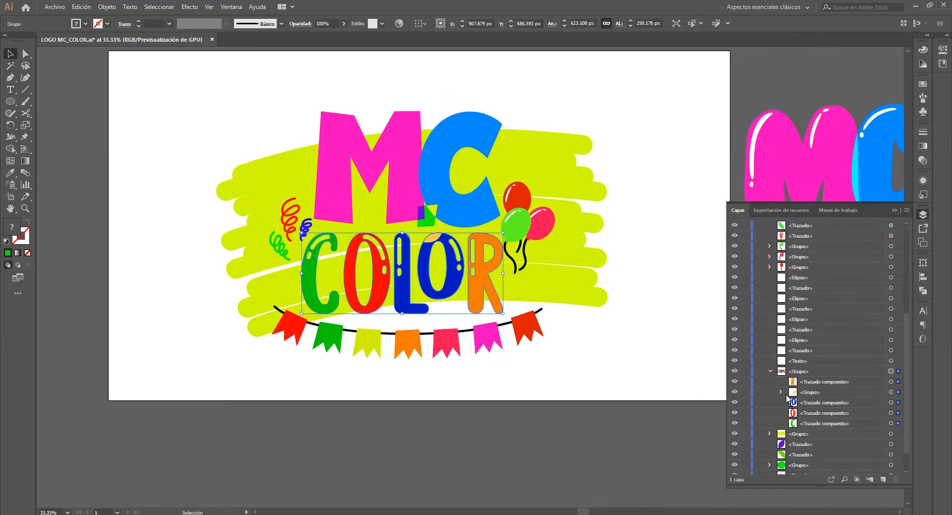
left_click(891, 392)
key("Delete")
key("ctrl+plus")
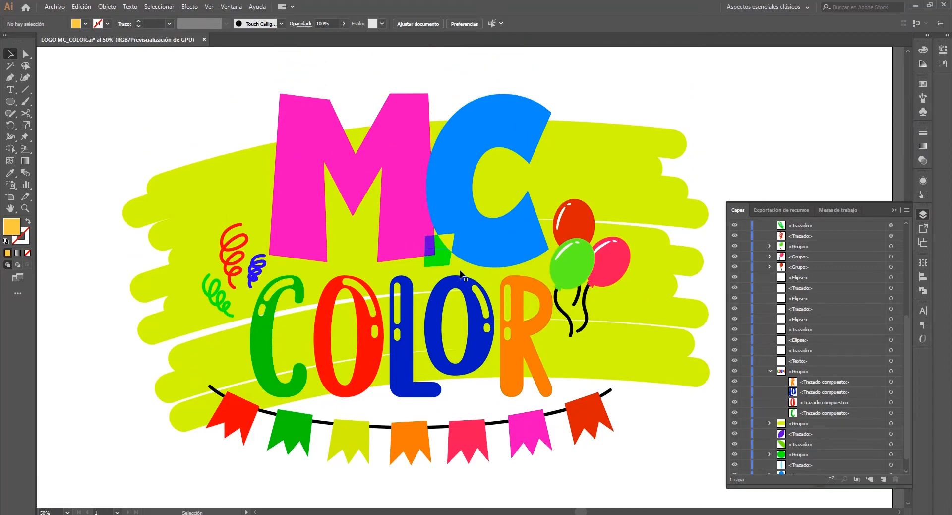
left_click(891, 423)
left_click(702, 103)
scroll(360, 226, "down", 1)
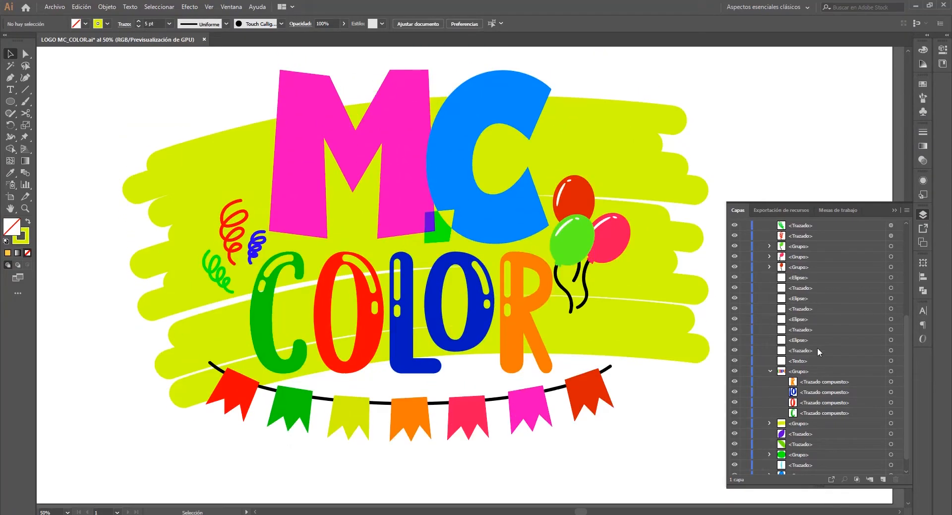
scroll(817, 347, "up", 5)
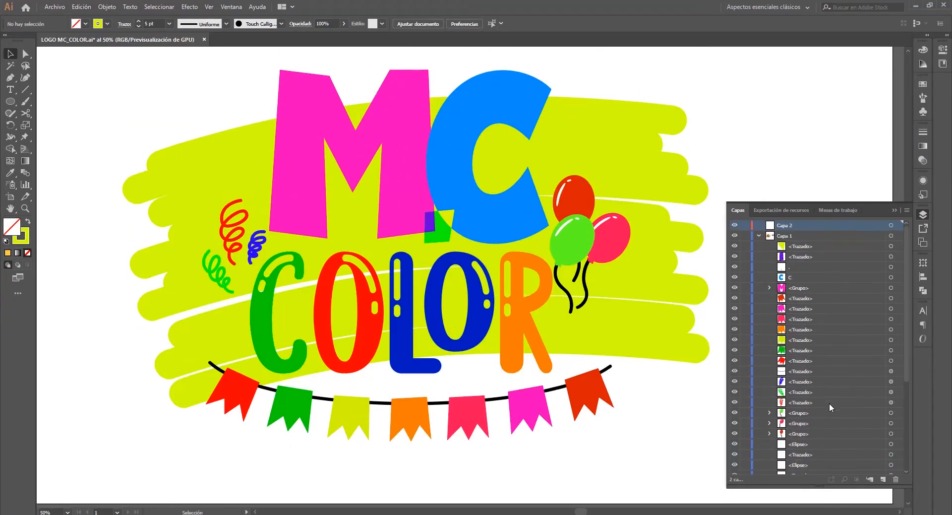
key("Delete")
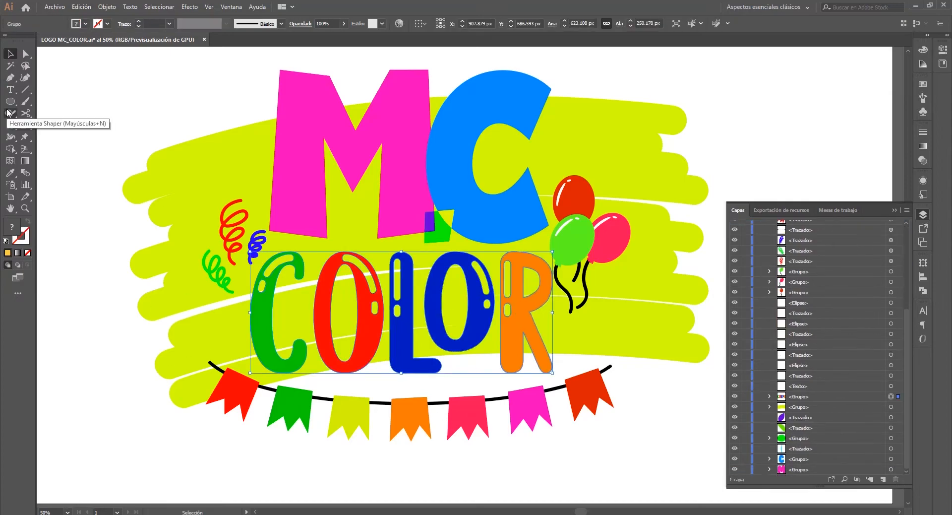
Draw a white strip about 16 by 121 px, place it behind the R's highlight cutouts and copy it behind the L's cutouts
left_click(10, 77)
left_click(643, 384)
left_click(641, 434)
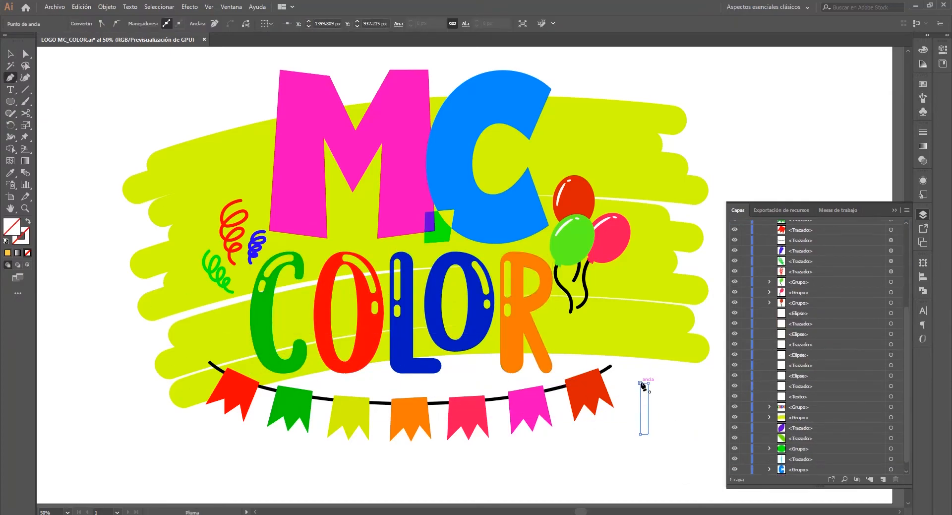
left_click(641, 383)
left_click(922, 50)
left_click_drag(506, 276, 506, 277)
scroll(507, 277, "up", 4)
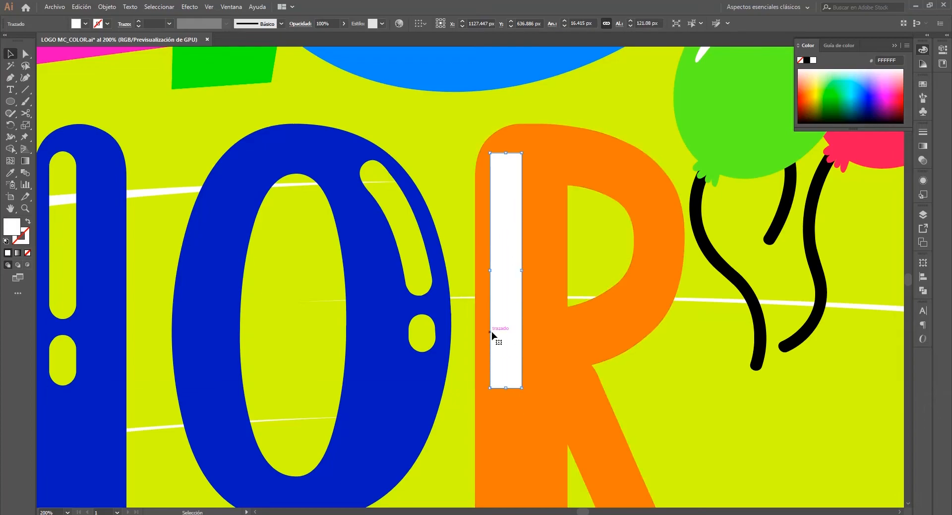
left_click(922, 214)
left_click_drag(850, 308, 824, 405)
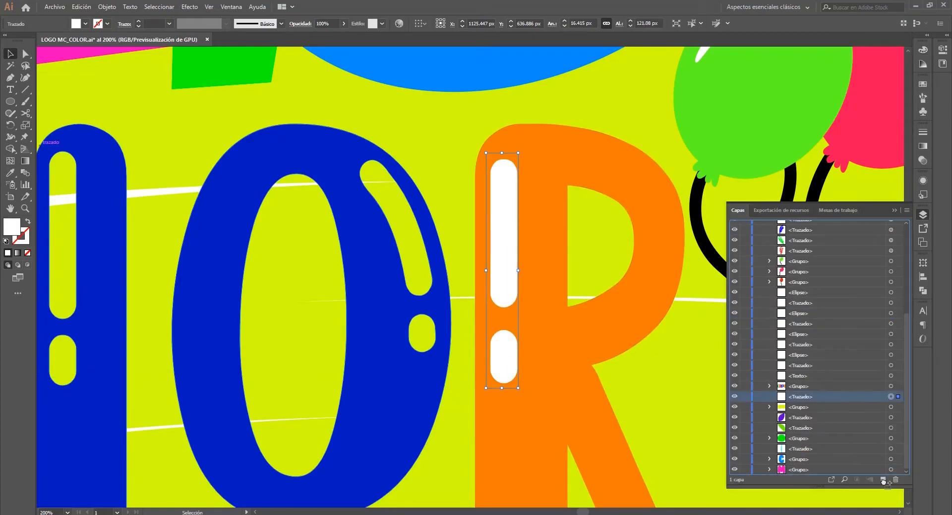
left_click_drag(504, 245, 64, 351)
scroll(64, 351, "left", 10)
Trace a curved white shape over the green C's highlight cutouts and place it behind the COLOR lettering
key("p")
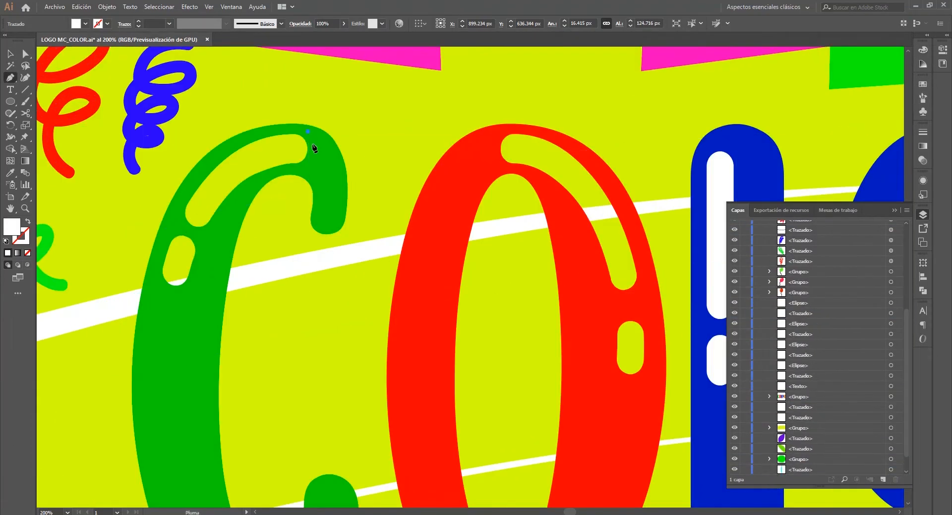
left_click(312, 148)
left_click(278, 169)
left_click(200, 232)
left_click(152, 290)
left_click(179, 201)
left_click(239, 141)
left_click(308, 131)
scroll(841, 304, "down", 2)
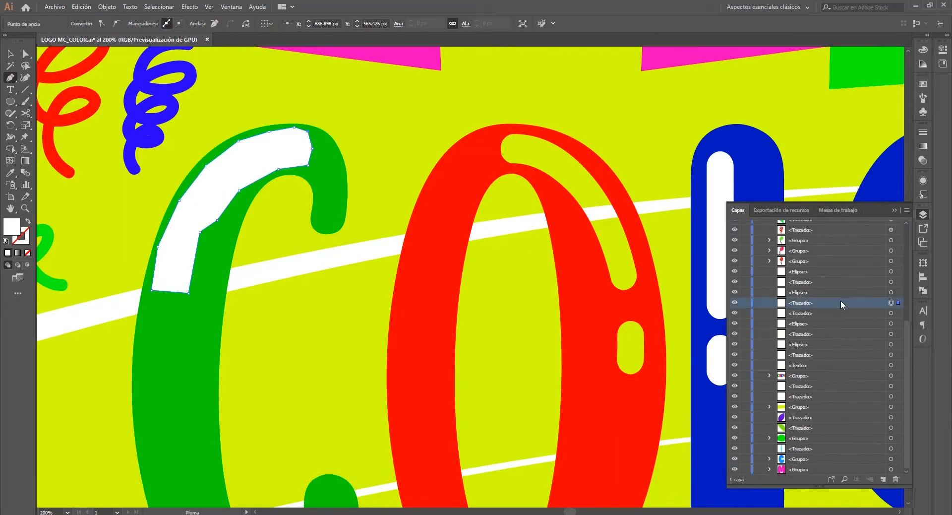
left_click_drag(842, 305, 833, 381)
Trace a curved white shape over the red O's highlight cutouts and place it behind the COLOR lettering
left_click(519, 130)
left_click(594, 163)
left_click(630, 383)
left_click(557, 203)
left_click(496, 133)
scroll(839, 242, "up", 6)
scroll(834, 337, "down", 2)
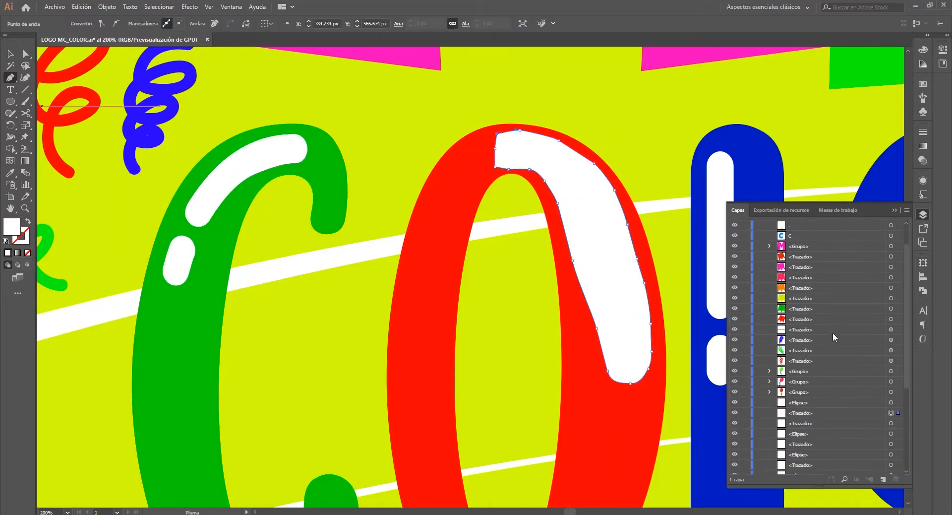
scroll(837, 318, "down", 5)
left_click_drag(841, 272, 835, 370)
Trace a curved white shape over the blue O's highlight cutouts and place it behind the COLOR lettering
scroll(545, 297, "right", 10)
left_click(421, 152)
left_click(491, 334)
left_click(421, 152)
scroll(844, 313, "up", 5)
scroll(843, 292, "down", 5)
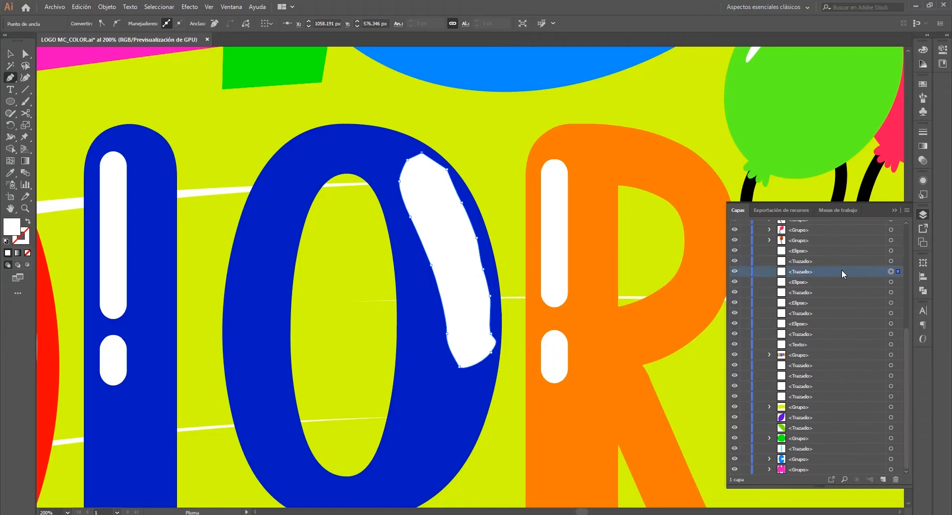
left_click_drag(842, 273, 836, 360)
key("a")
left_click(406, 346)
scroll(398, 349, "down", 4)
left_click(153, 158)
scroll(639, 124, "down", 1)
scroll(664, 206, "down", 1)
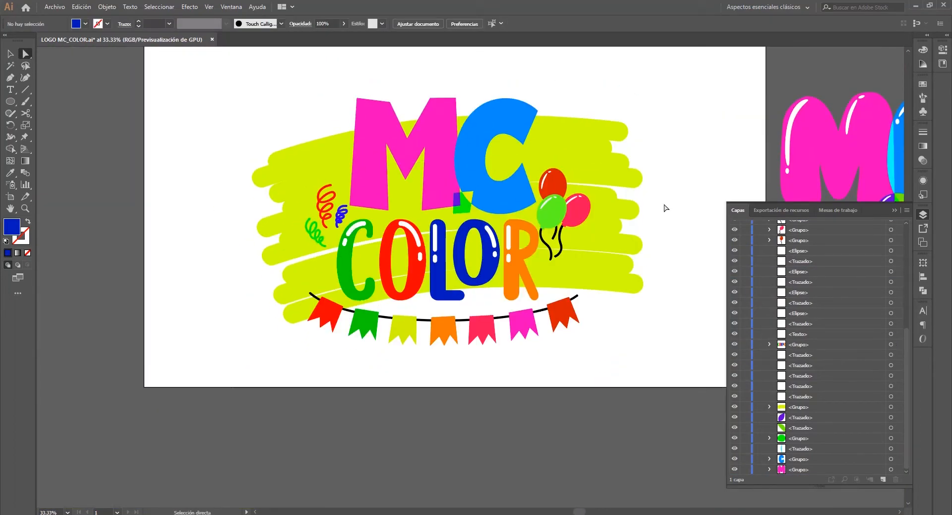
Add white angular highlights to the magenta M: a slanted strip on its left stem, a sliver above its centre point and a corner accent at its base
scroll(377, 122, "up", 1)
scroll(377, 122, "up", 3)
key("m")
left_click(923, 50)
mouse_move(326, 110)
left_mouse_down()
mouse_move(346, 284)
mouse_move(313, 285)
left_mouse_up()
left_click(813, 60)
key("p")
left_click_drag(346, 285, 338, 281)
left_click_drag(346, 111, 345, 122)
left_click_drag(335, 216, 333, 217)
scroll(437, 273, "up", 1)
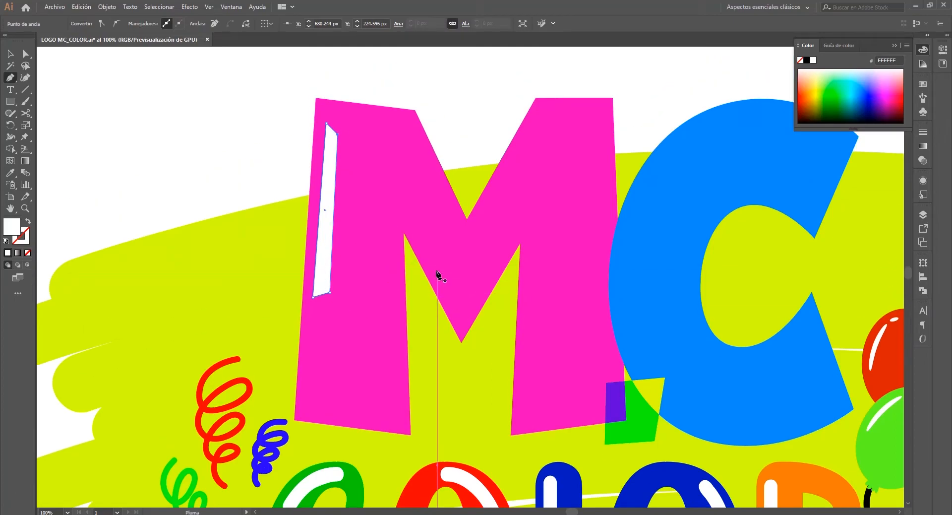
scroll(521, 386, "down", 1)
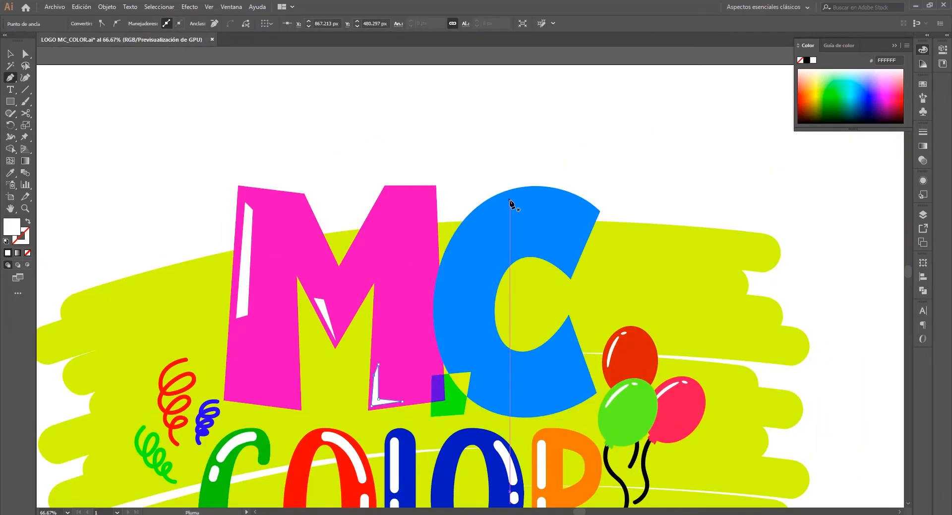
scroll(482, 219, "up", 2)
left_click_drag(513, 199, 523, 203)
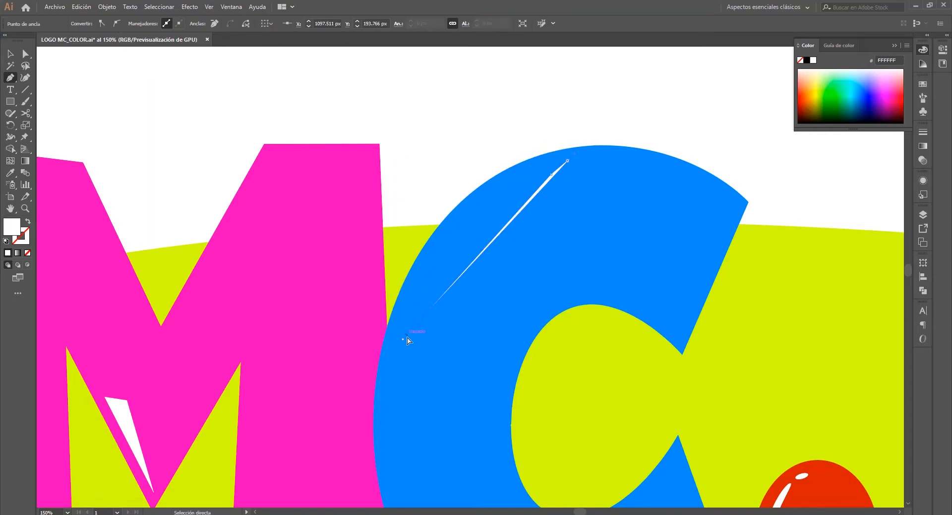
key("ctrl+z")
key("ctrl+z")
key("ctrl+z")
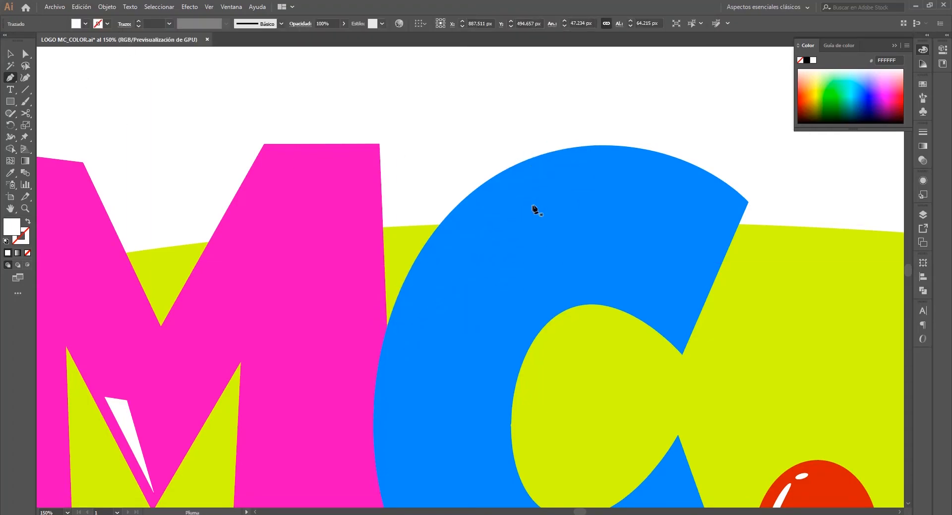
Draw a white curved highlight along the blue C's upper-left arc and a small chevron highlight on its lower tip
left_click(409, 327)
left_click_drag(570, 165, 439, 189)
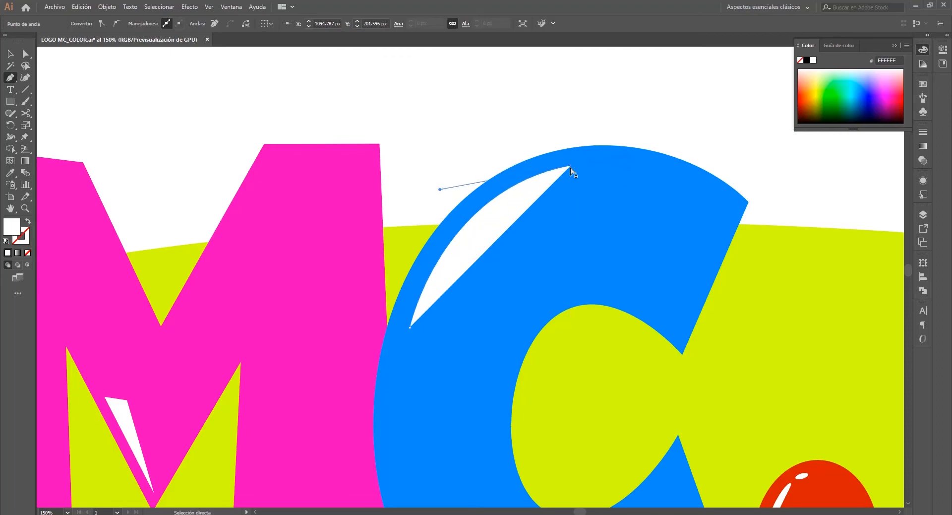
left_click(118, 26)
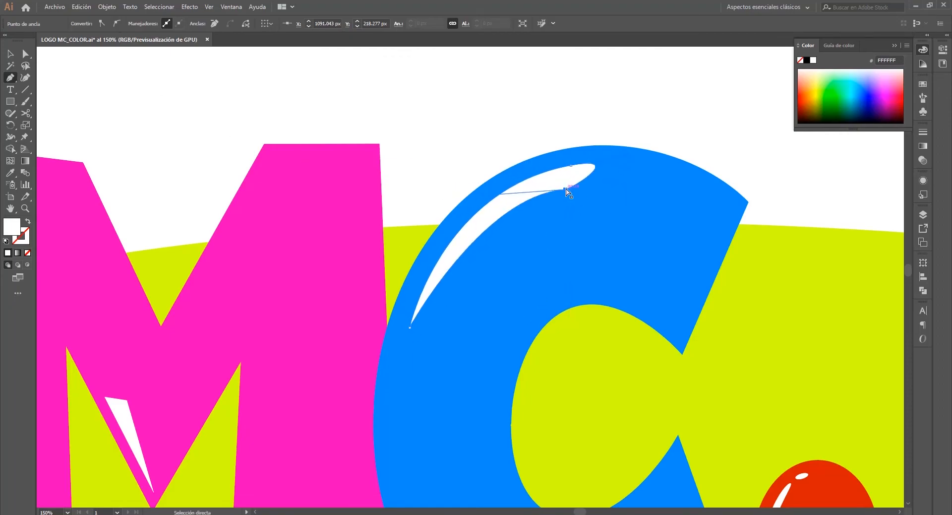
scroll(566, 187, "up", 3)
left_click_drag(561, 185, 546, 189)
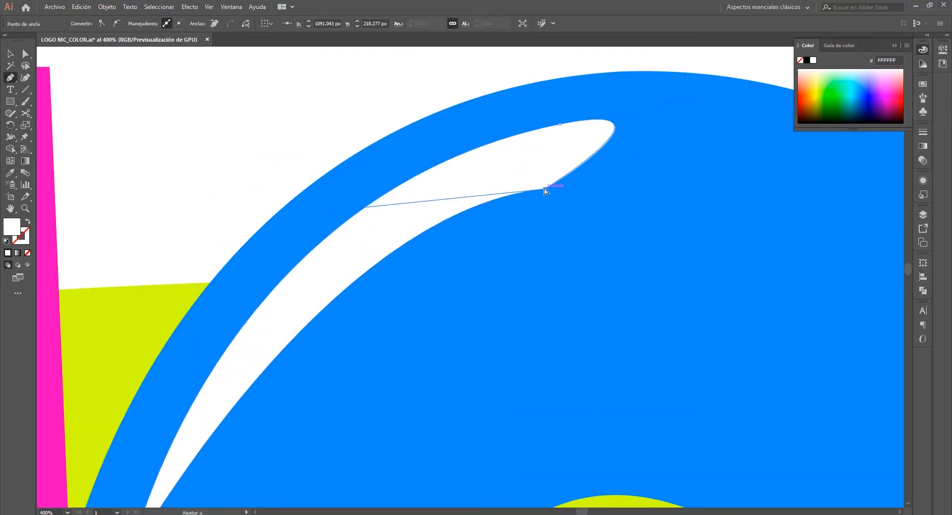
left_click_drag(689, 98, 561, 125)
scroll(624, 180, "down", 5)
left_click(265, 218, "ctrl")
scroll(654, 195, "up", 3)
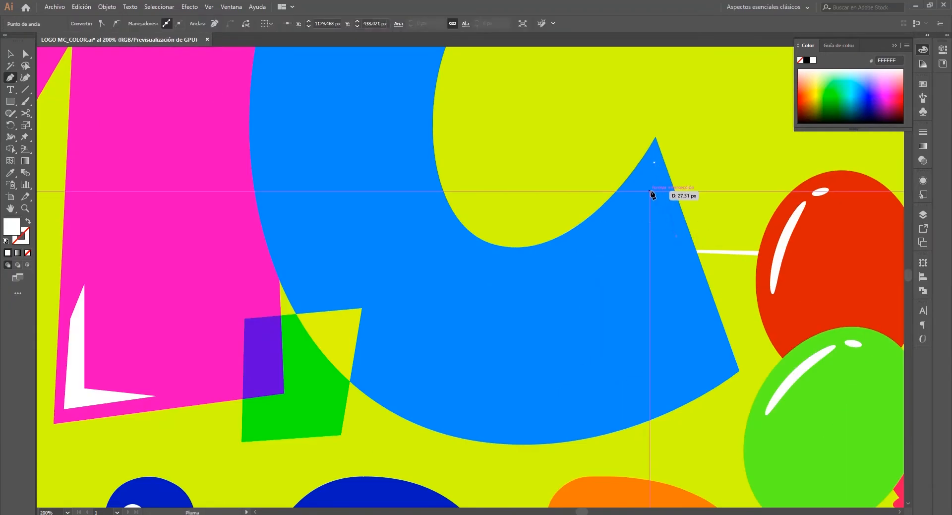
scroll(734, 204, "down", 5)
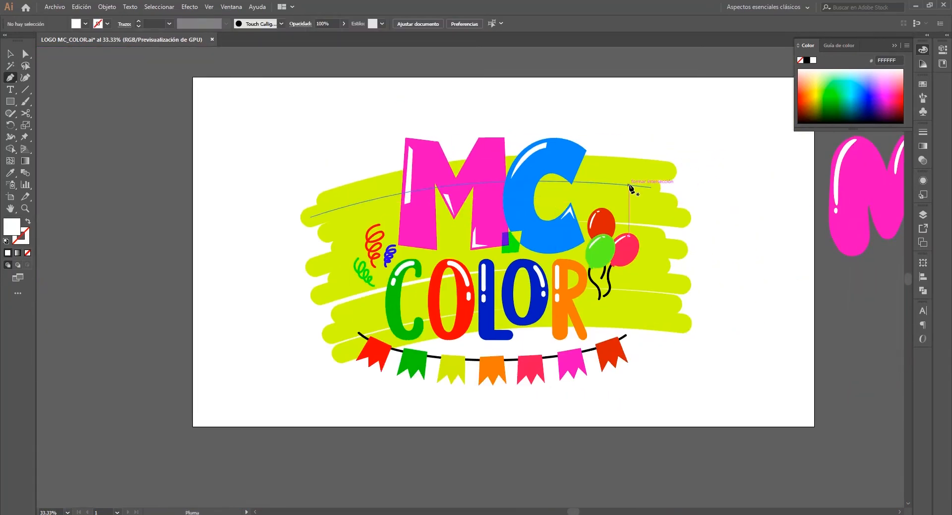
Group each of the M and C letters with its own white highlights
left_click(923, 214)
left_click(563, 156, "ctrl")
scroll(563, 156, "up", 3)
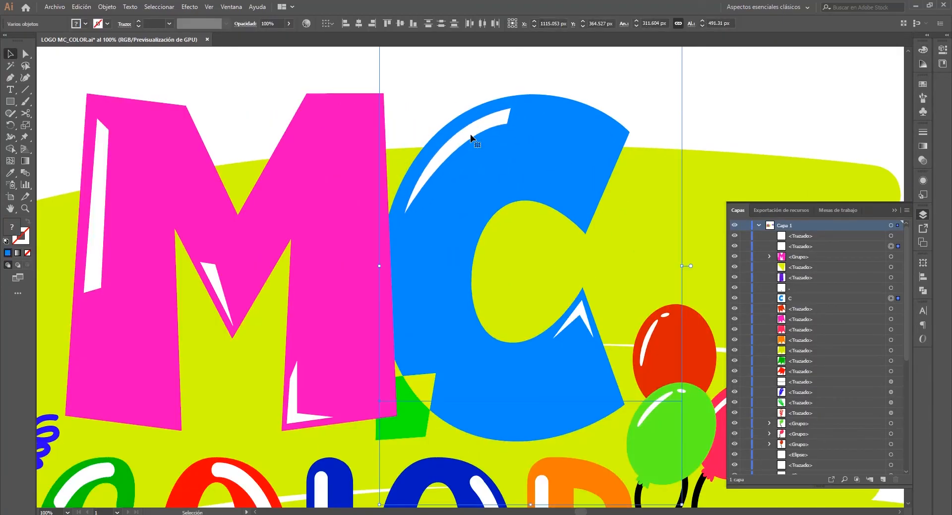
key("ctrl+g")
key("ctrl+shift+a")
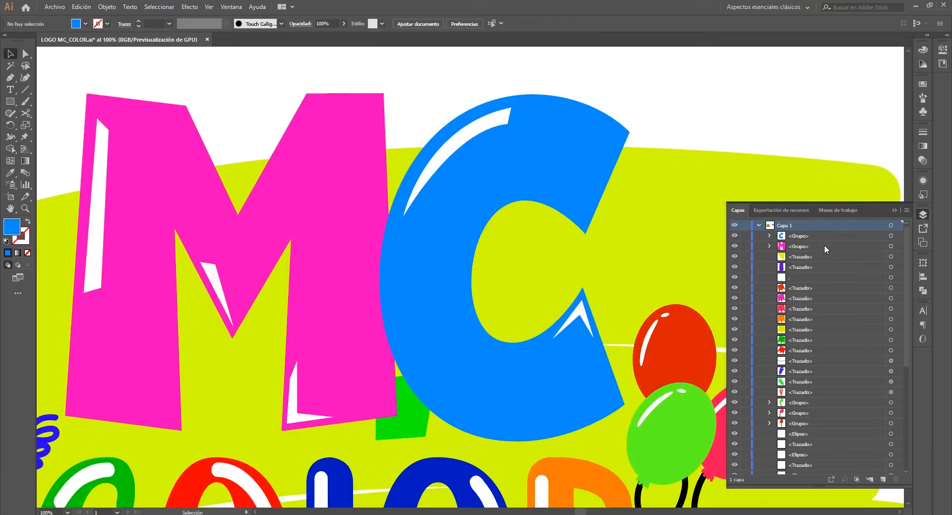
Bring the green period and its yellow and purple overlap pieces in front of the MC letters and group them
left_click(421, 425)
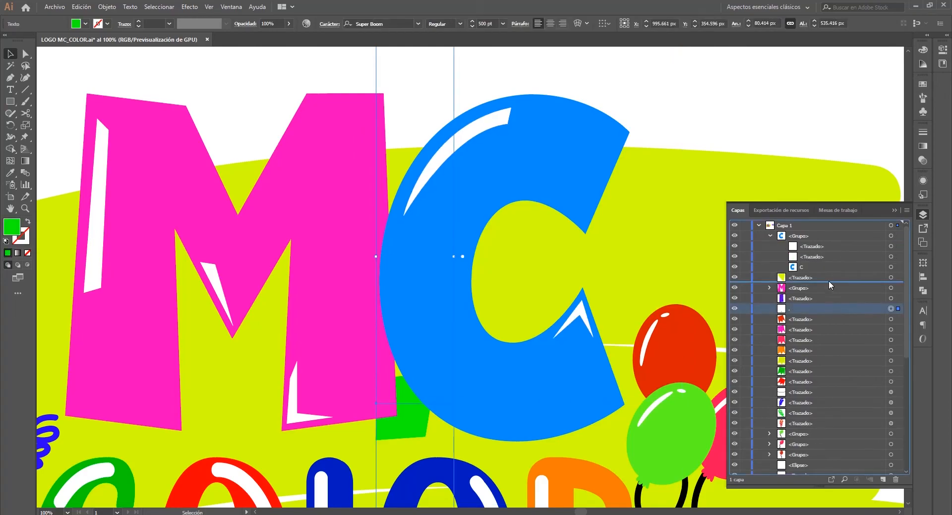
left_click_drag(829, 281, 774, 235)
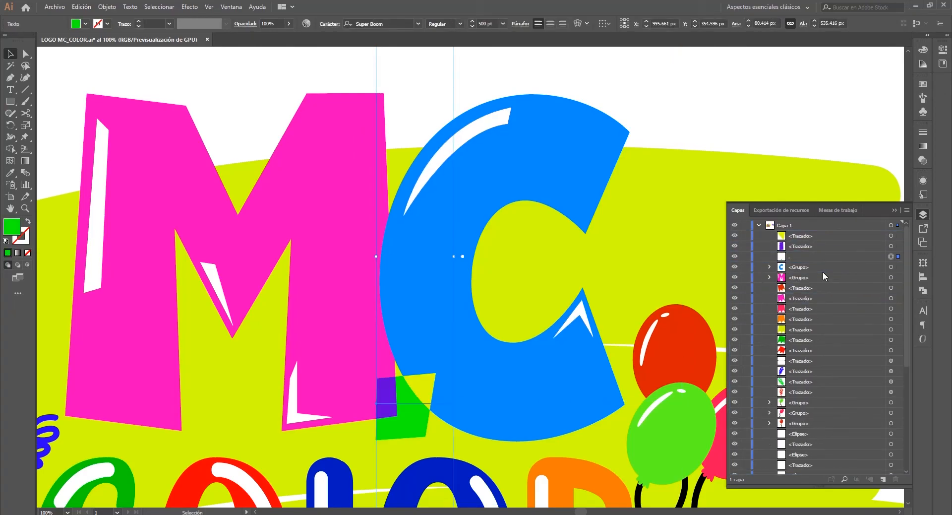
left_click(890, 236, "shift")
left_click(891, 246, "shift")
right_click(412, 266)
left_click(450, 325)
Group the period accent with the M and C letter groups as one MC group
left_click(891, 246, "shift")
left_click(890, 256, "shift")
right_click(418, 331)
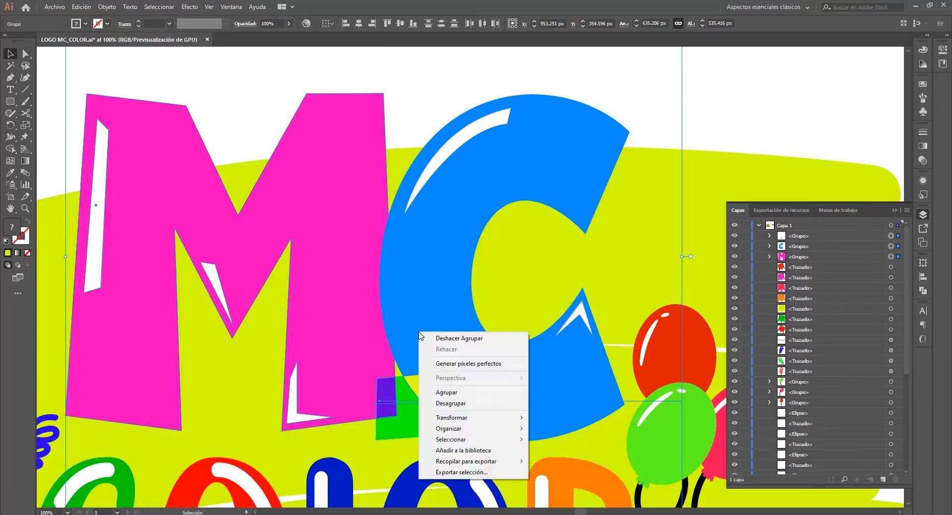
left_click(447, 391)
Group the seven pennants with their black string as one bunting group
left_click(812, 247)
left_click(813, 319, "shift")
left_click(890, 247)
scroll(485, 188, "down", 3)
right_click(523, 188)
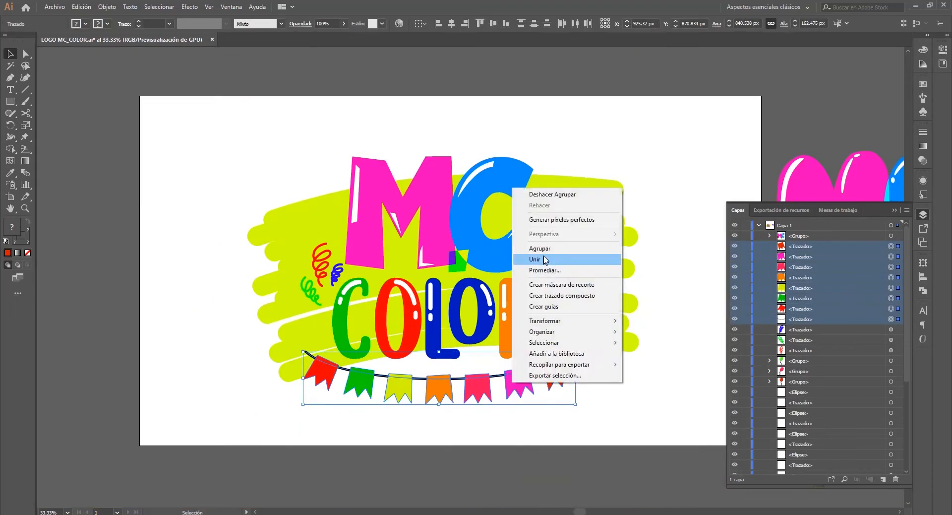
left_click(543, 249)
left_click(434, 325)
Group the three balloons together and the three spiral streamers together as separate groups
left_click(890, 288)
left_click(891, 298, "shift")
left_click(891, 308, "shift")
key("ctrl+g")
left_click(890, 256)
left_click(891, 267, "shift")
left_click(891, 277, "shift")
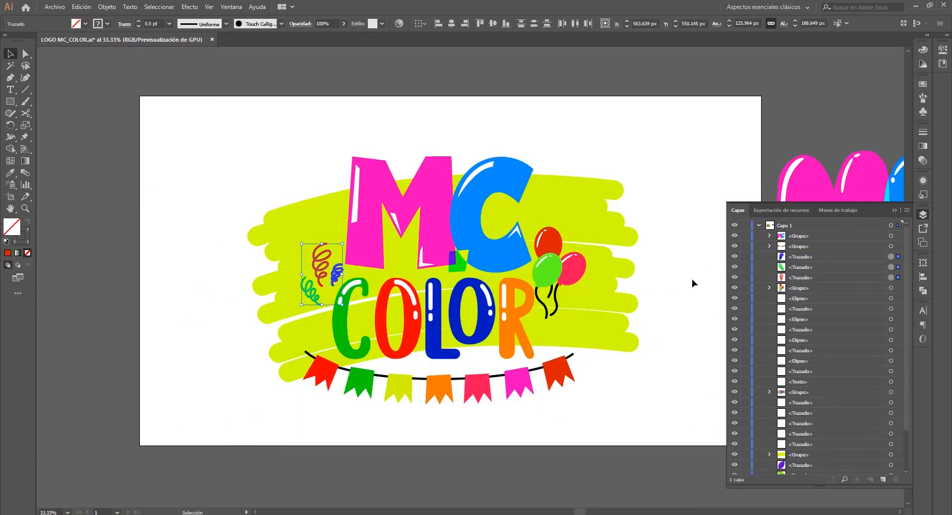
key("ctrl+g")
Delete the reference lettering beside the artboard and the leftover empty text object
scroll(664, 294, "down", 3)
scroll(664, 294, "up", 2)
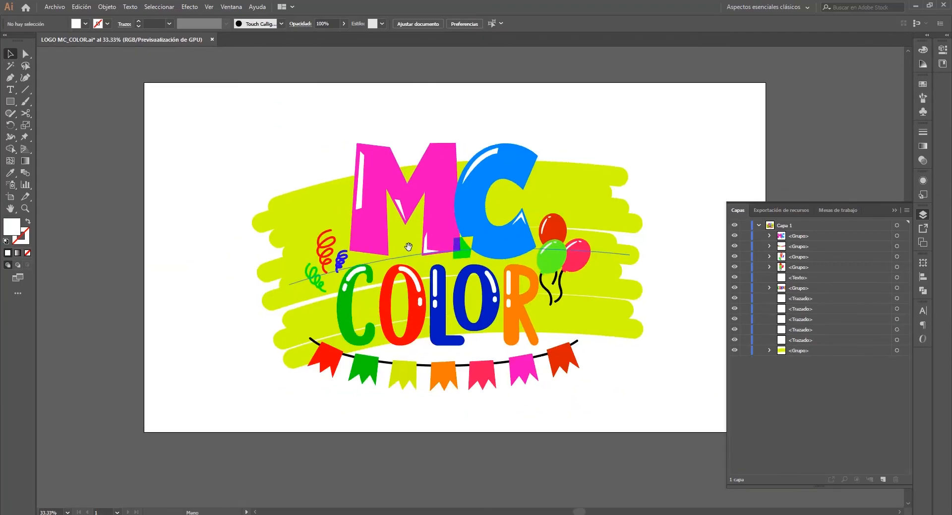
left_click(799, 277)
key("Delete")
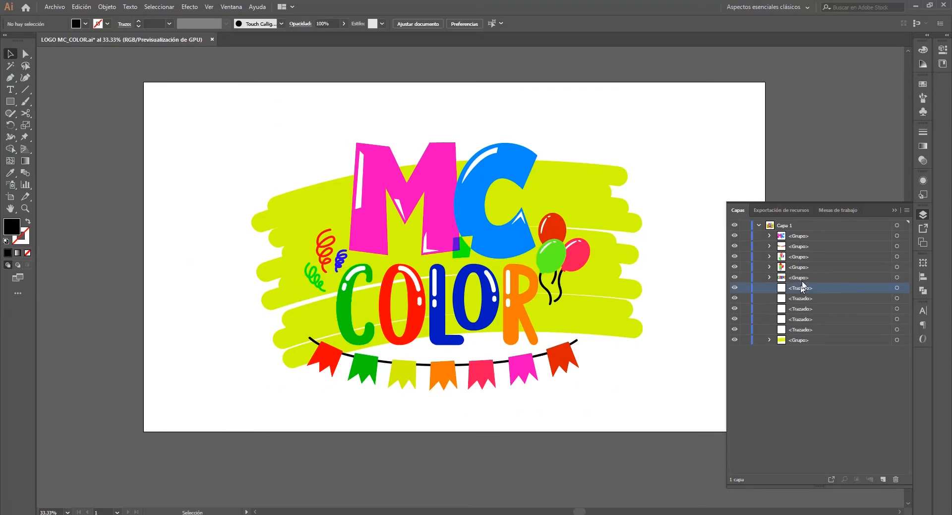
Examine the compound path of the letter R and its highlight cut-outs inside the COLOR group
left_click(769, 277)
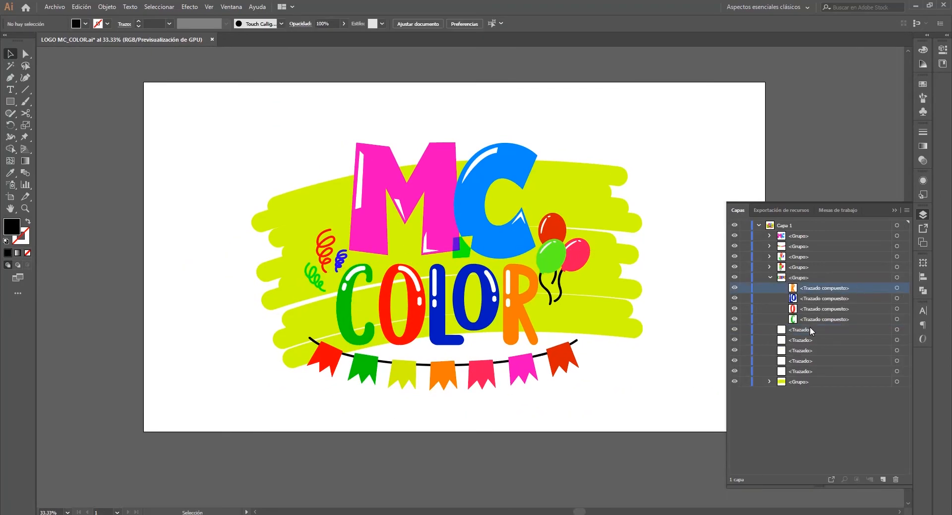
scroll(508, 292, "up", 3)
left_click(896, 288)
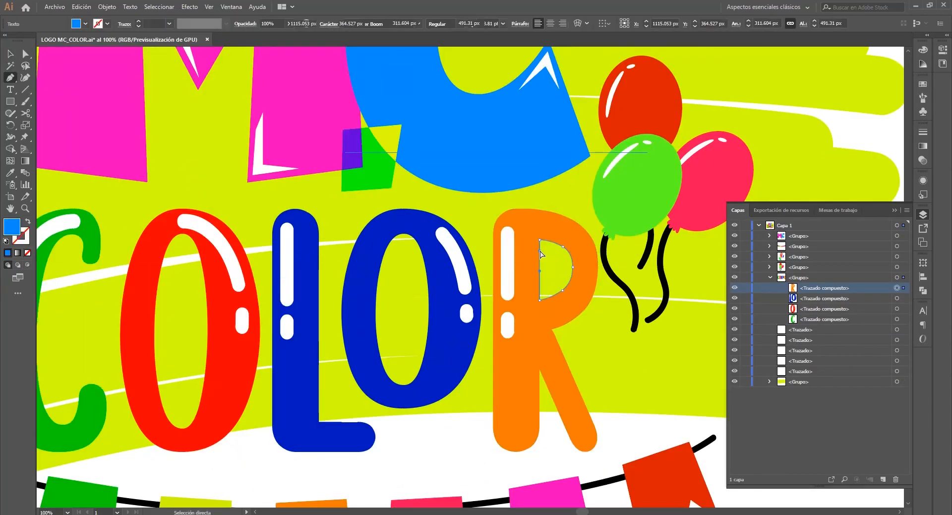
left_click(513, 299)
scroll(516, 246, "up", 2)
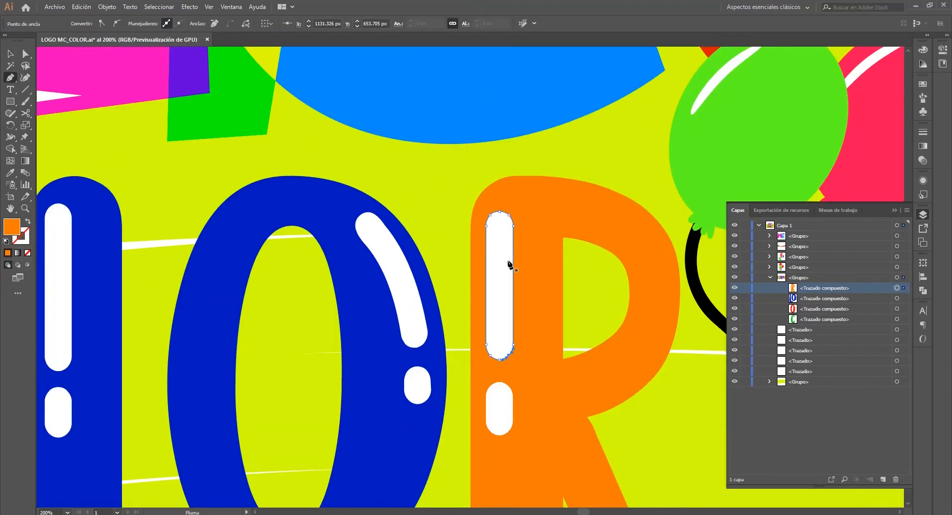
scroll(510, 277, "down", 4)
left_click(770, 277)
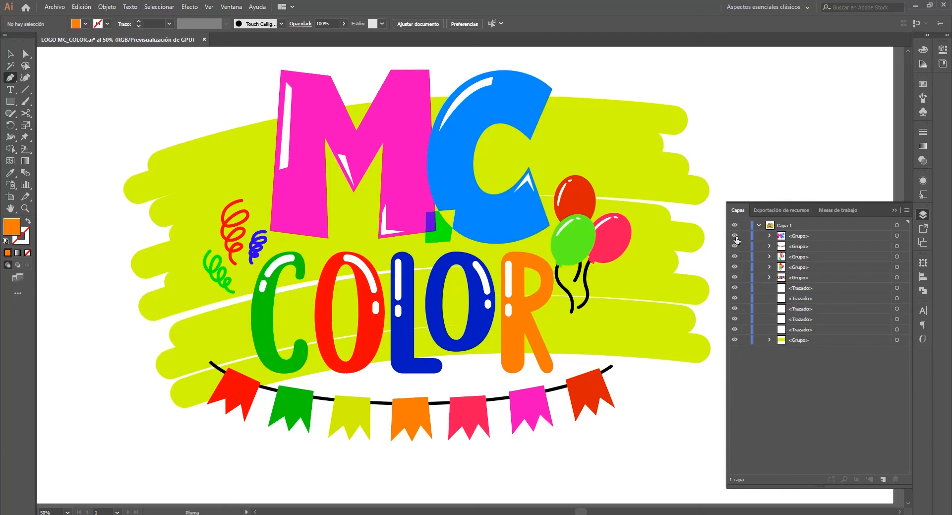
Add a white outline to the MC letter group, setting it to 2 pt and thickening it one step further
left_click(895, 240)
left_click(107, 24)
left_click(21, 38)
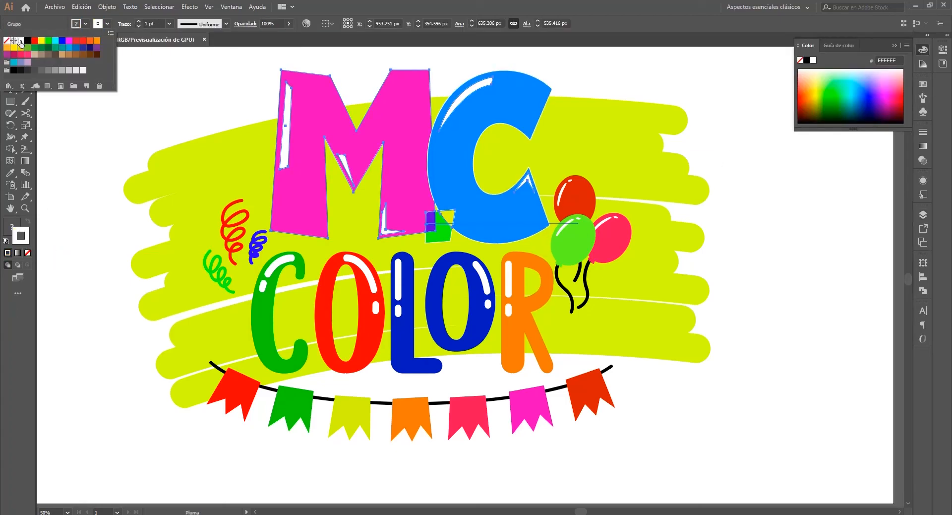
left_click(138, 21)
key("v")
left_click(140, 106)
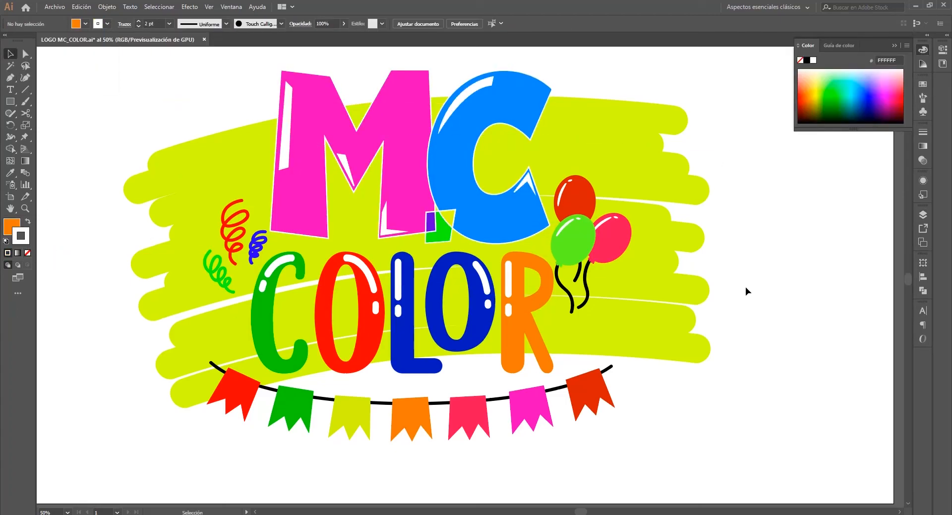
left_click(300, 119)
left_click(139, 21)
left_click(143, 108)
Add a white outline of 5 pt to the COLOR letter group
left_click(373, 318)
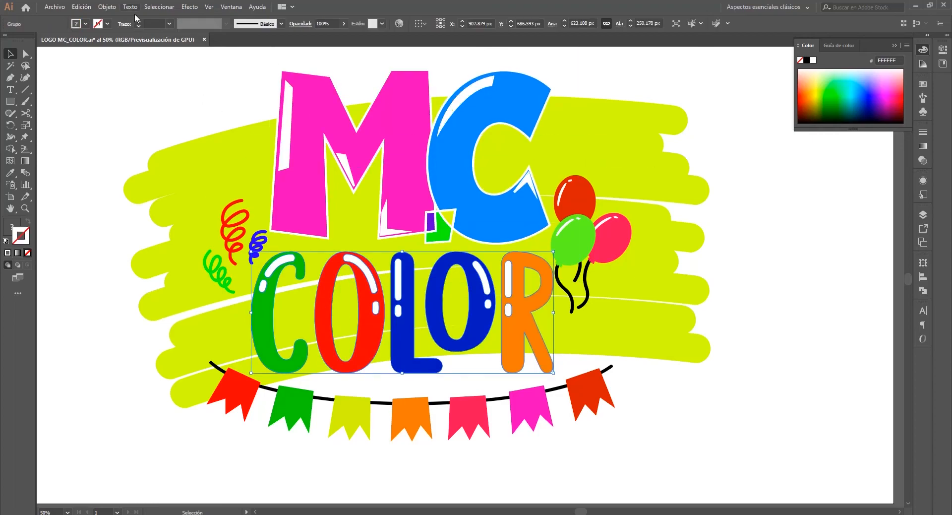
left_click(140, 21)
left_click(141, 21)
left_click(226, 23)
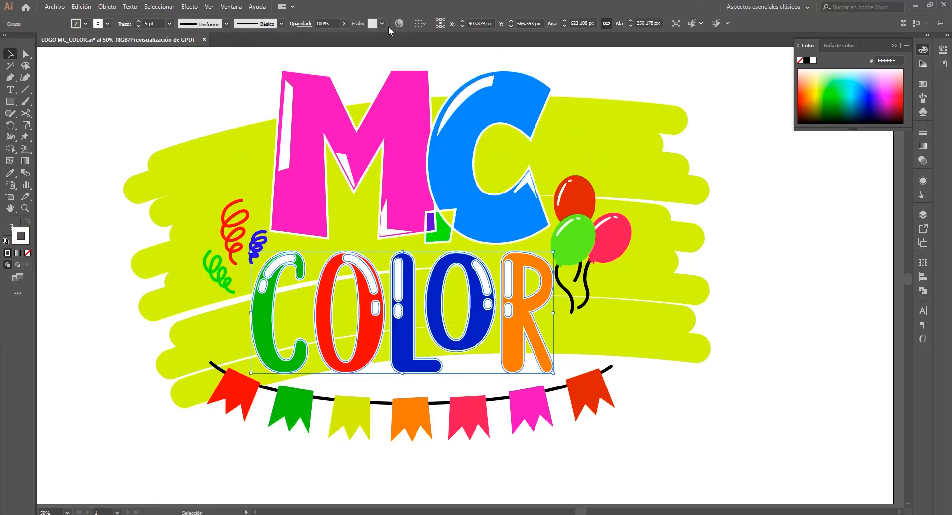
left_click(108, 24)
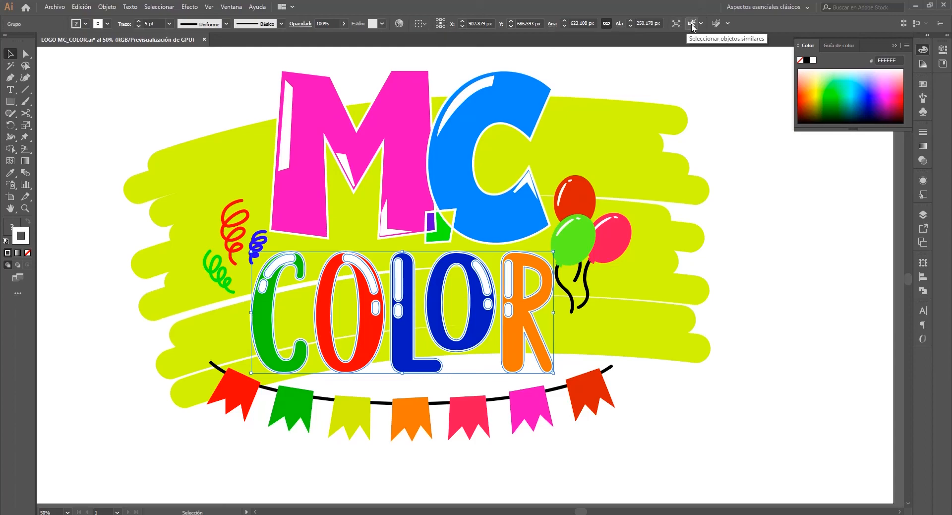
left_click(107, 23)
left_click(60, 86)
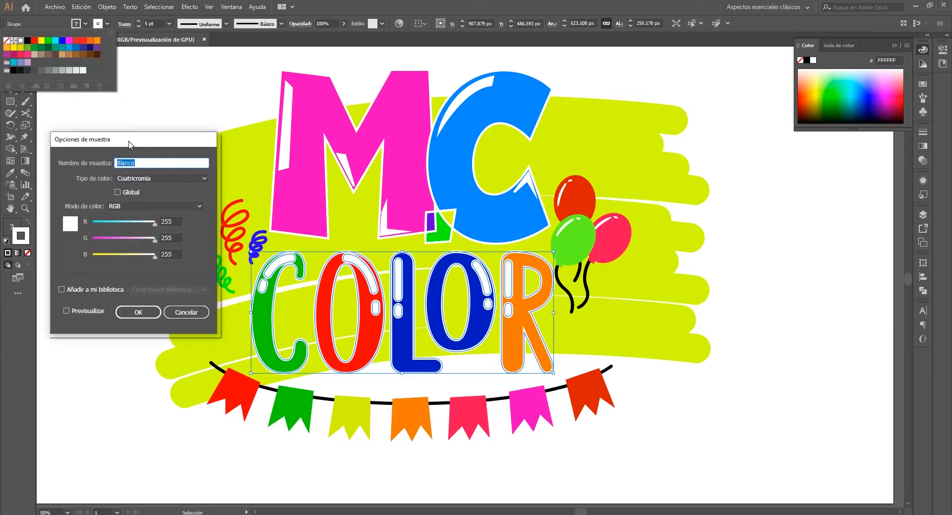
key("Escape")
key("Escape")
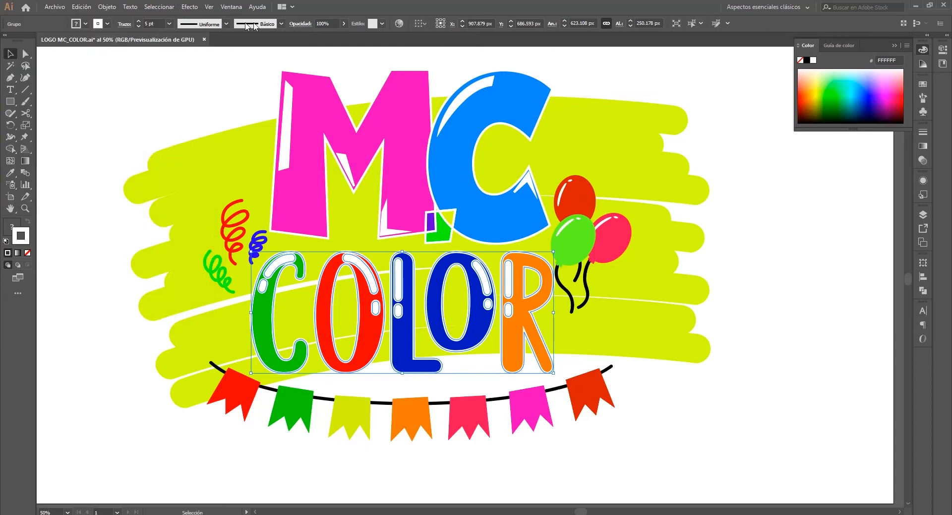
Try a round Touch Calligraphic brush on the white outline of the COLOR letters and undo it
left_click(281, 23)
left_click(241, 46)
double_click(242, 45)
left_click(799, 387)
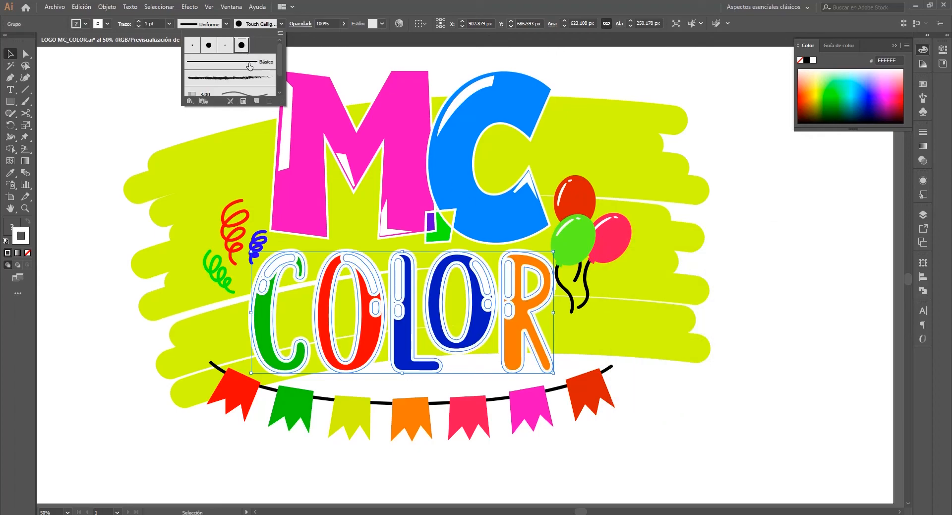
key("ctrl+z")
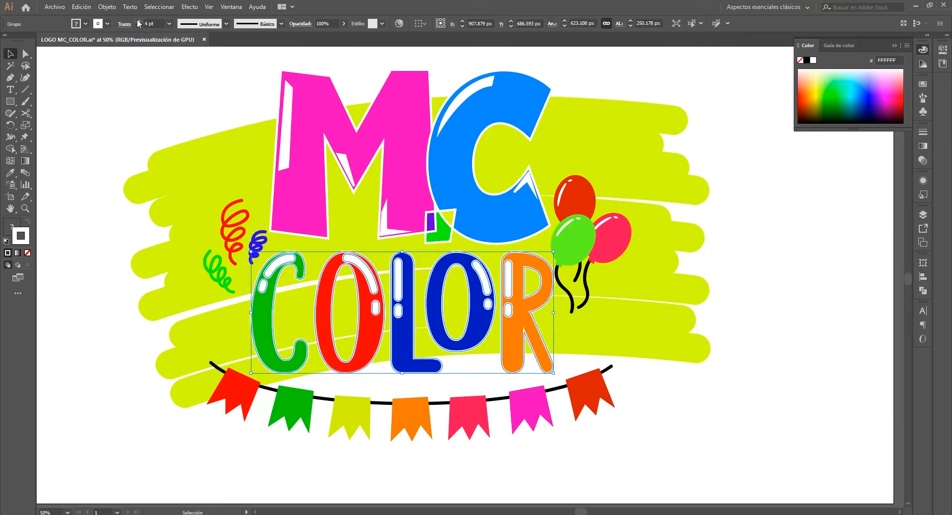
key("ctrl+z")
key("ctrl+shift+z")
Reduce the weight of the white outline around the COLOR letters
left_click(139, 26)
left_click(139, 25)
left_click(238, 84)
scroll(530, 188, "down", 3)
scroll(531, 189, "up", 4)
Set the MC group's white outline to 2 pt and thicken the COLOR group's outline by one step
left_click(530, 188)
left_click(139, 26)
left_click(138, 26)
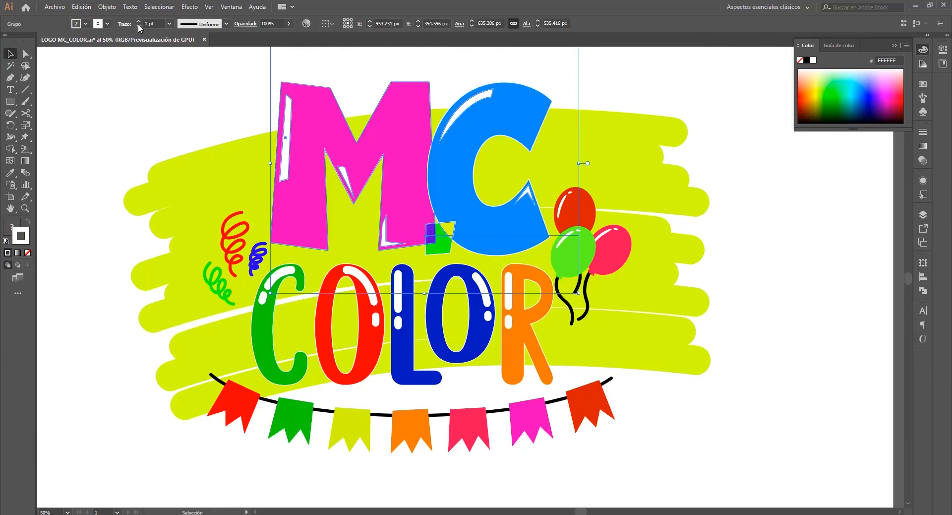
left_click(138, 22)
left_click(233, 84)
left_click(303, 356)
left_click(139, 21)
Give the green, pink and red balloon bodies a white outline, 2 pt on the green and pink ones
left_click(575, 247)
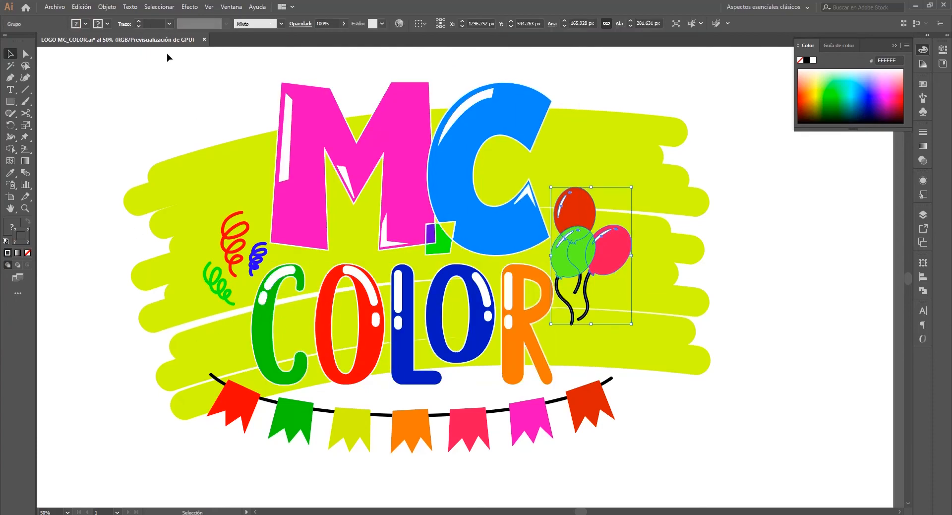
left_click(923, 214)
left_click(808, 298)
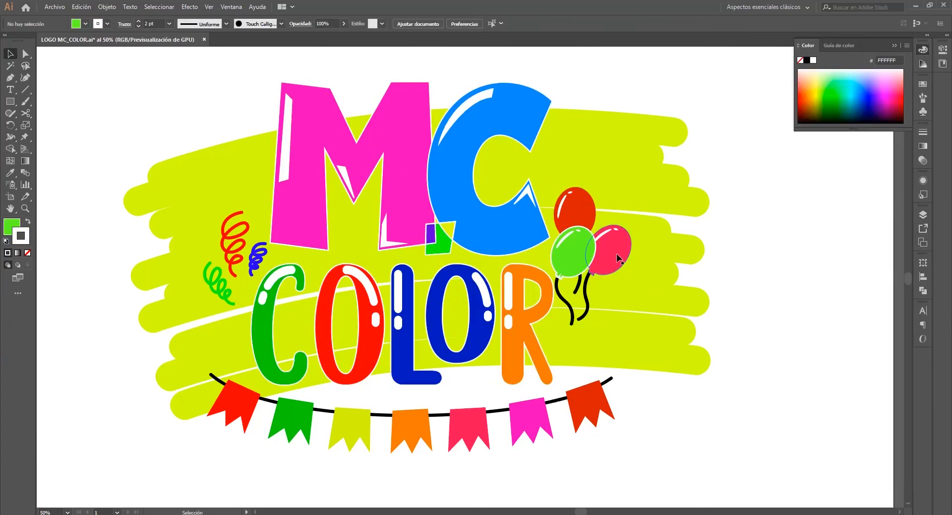
left_click(617, 254)
left_click(923, 214)
left_click(781, 381)
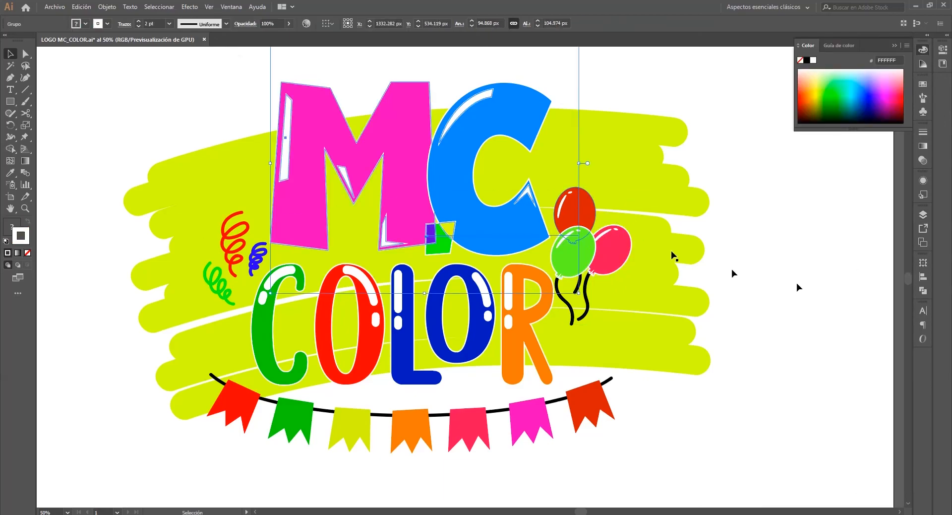
left_click(923, 214)
left_click(891, 412)
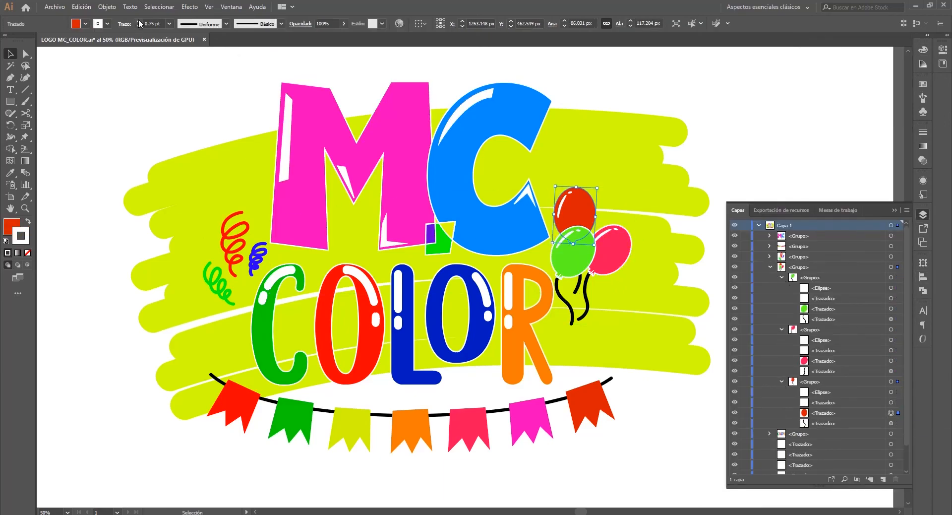
Expand the appearance of the blue spiral streamer within the streamers group
scroll(233, 223, "down", 3)
left_click(232, 184)
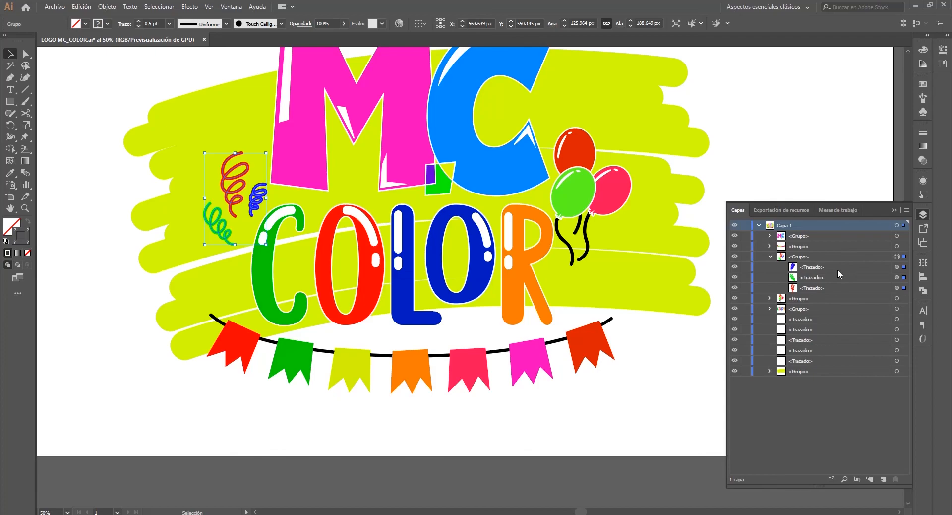
left_click(761, 160)
left_click(897, 267)
left_click(107, 7)
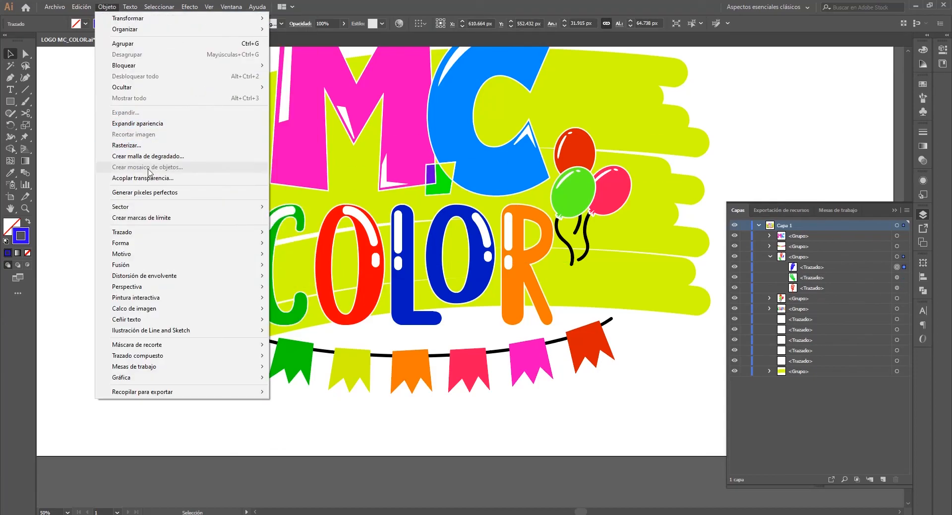
key("Escape")
Try a white 2 pt outline on the blue streamer and undo it
left_click(139, 23)
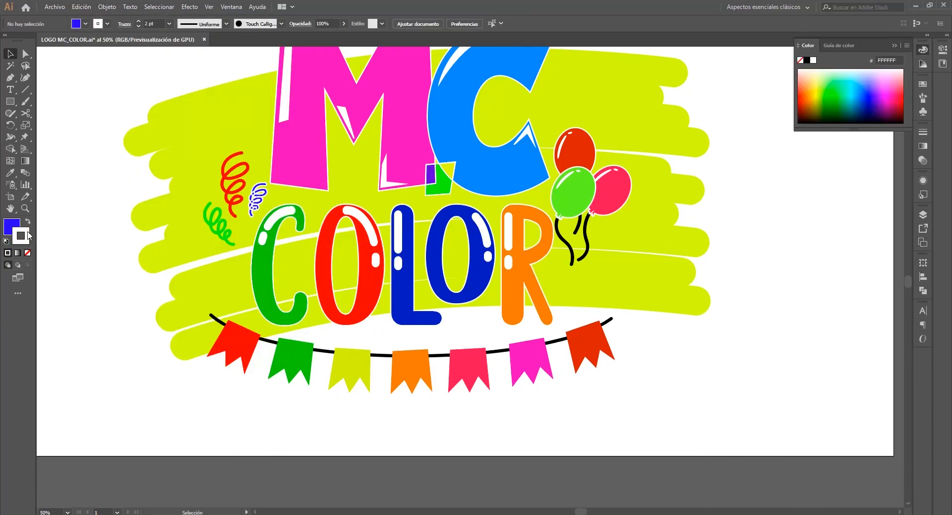
key("ctrl+z")
Open the path operations for the blue streamer's expanded shape
left_click(922, 214)
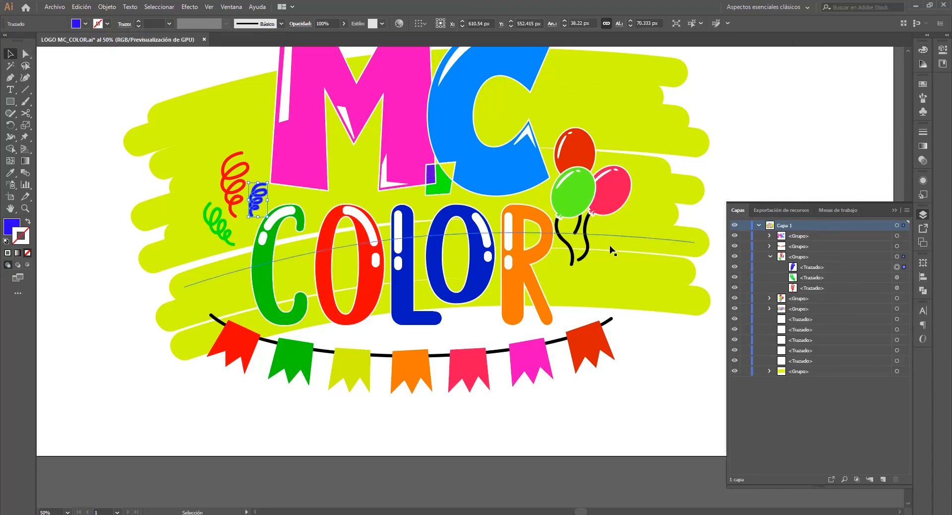
left_click(107, 6)
mouse_move(163, 236)
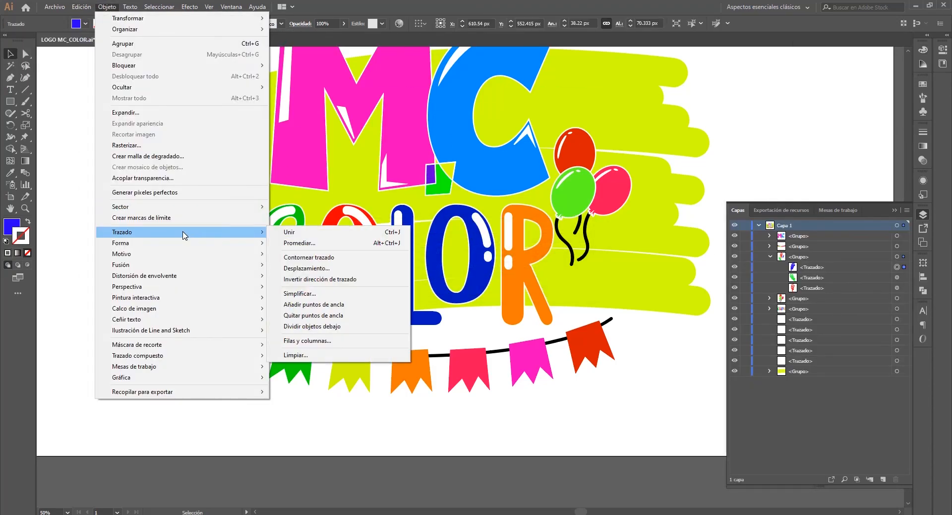